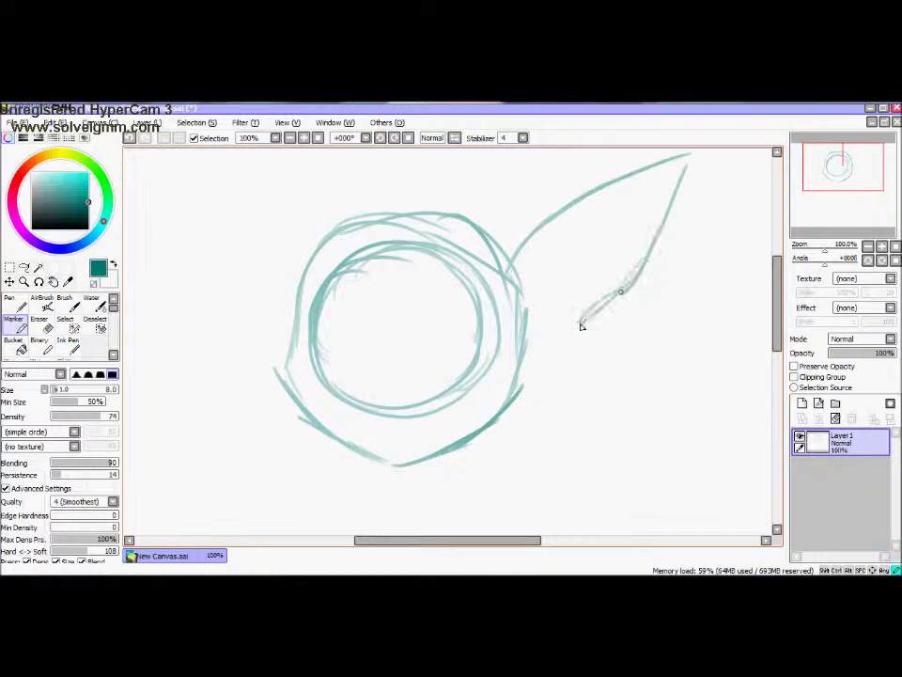
# Step: Complete the pointed ears and sketch slit-pupil eyes, a sharp-toothed grin and cheek markings on the head
pyautogui.scroll(2, 224, 192)
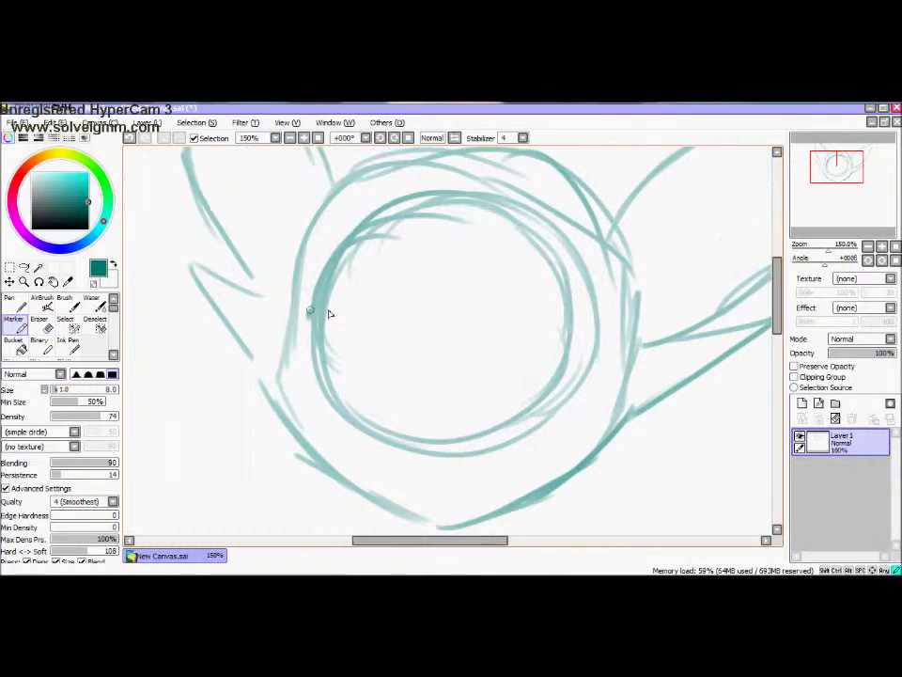
pyautogui.moveTo(568, 320); pyautogui.dragTo(458, 381)
pyautogui.moveTo(487, 389); pyautogui.dragTo(552, 393)
pyautogui.moveTo(500, 449); pyautogui.dragTo(434, 496)
pyautogui.moveTo(359, 435); pyautogui.dragTo(395, 480)
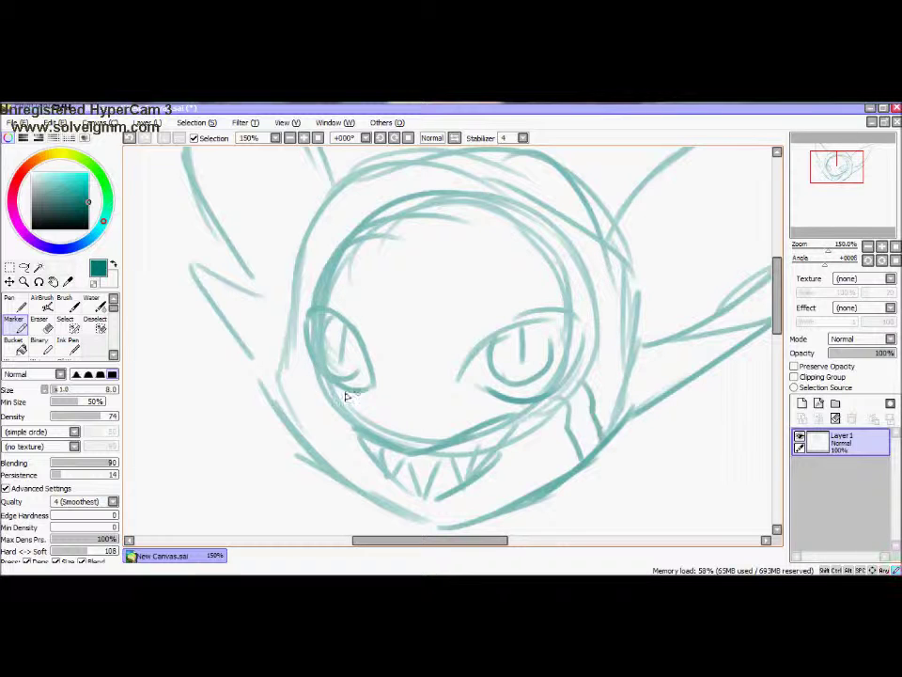
# Step: Sketch spiky hair around the head, with pointed bangs across the forehead and long tufts at the sides
pyautogui.scroll(-2, 396, 183)
pyautogui.moveTo(376, 257)
pyautogui.mouseDown()
pyautogui.moveTo(411, 312)
pyautogui.moveTo(472, 299)
pyautogui.mouseUp()
pyautogui.moveTo(540, 306); pyautogui.dragTo(514, 442)
pyautogui.moveTo(348, 250); pyautogui.dragTo(418, 242)
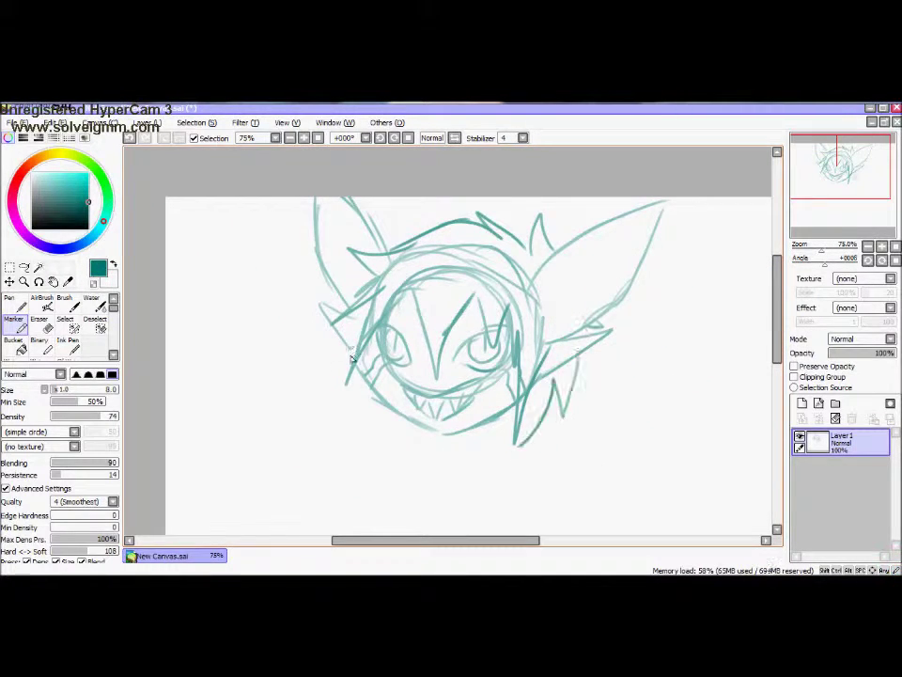
# Step: Sketch the character's body below the head, with neckline, torso, arms, spread legs and feet
pyautogui.scroll(2, 356, 352)
pyautogui.scroll(-1, 447, 305)
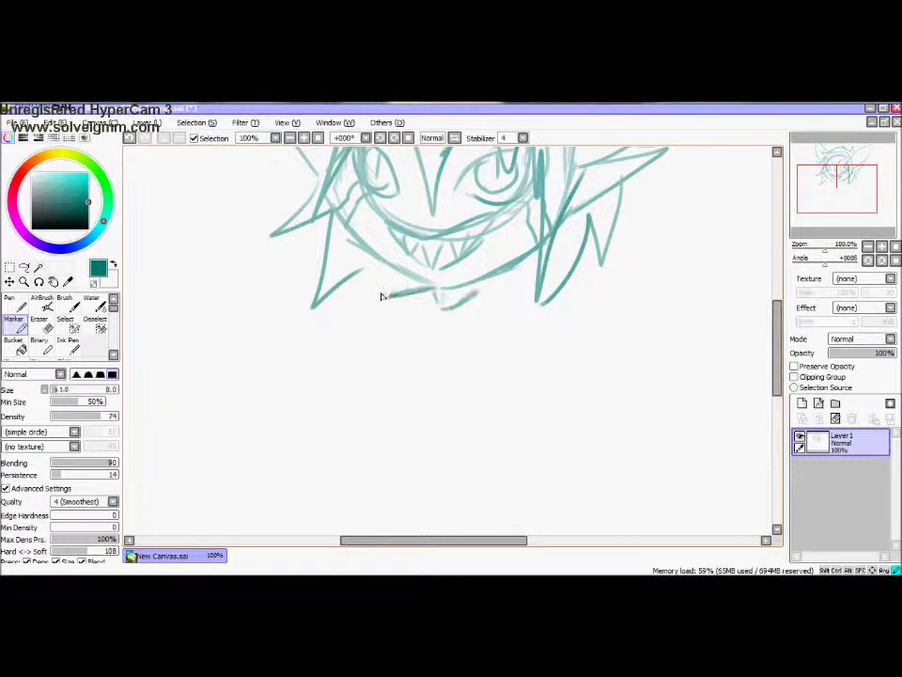
pyautogui.scroll(-3, 425, 204)
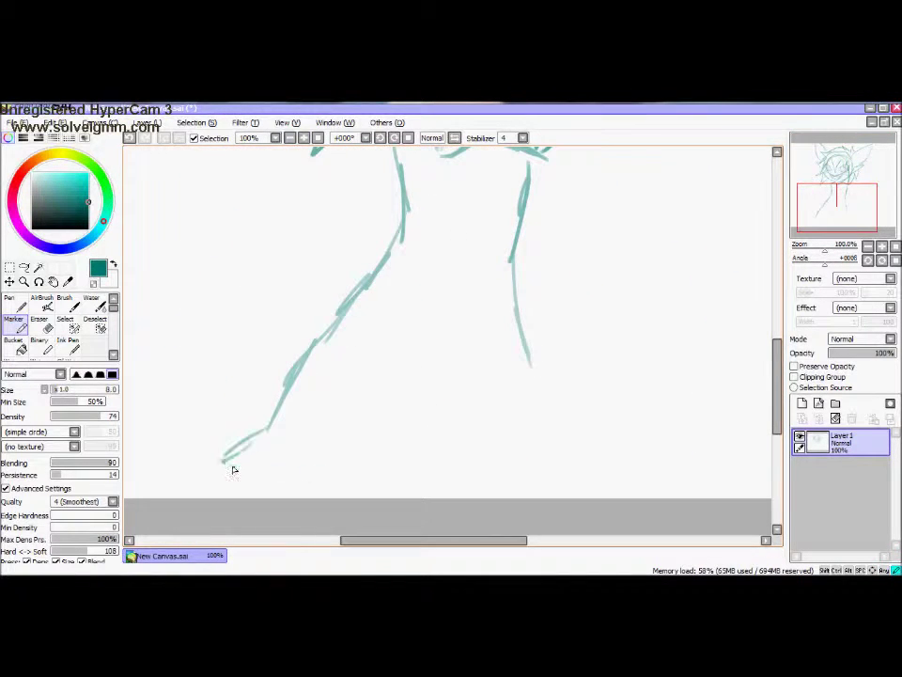
pyautogui.scroll(2, 518, 429)
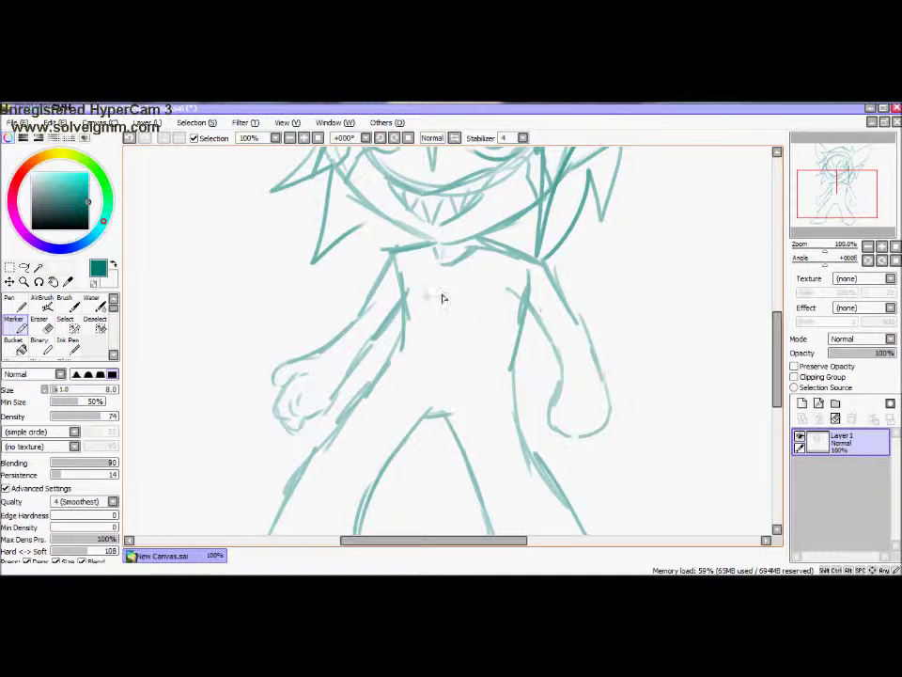
# Step: Sketch a wavy wind emblem on the chest and a curved shirt hem beneath it
pyautogui.scroll(3, 376, 198)
pyautogui.moveTo(393, 172)
pyautogui.mouseDown()
pyautogui.moveTo(455, 206)
pyautogui.moveTo(385, 246)
pyautogui.mouseUp()
pyautogui.scroll(-1, 357, 170)
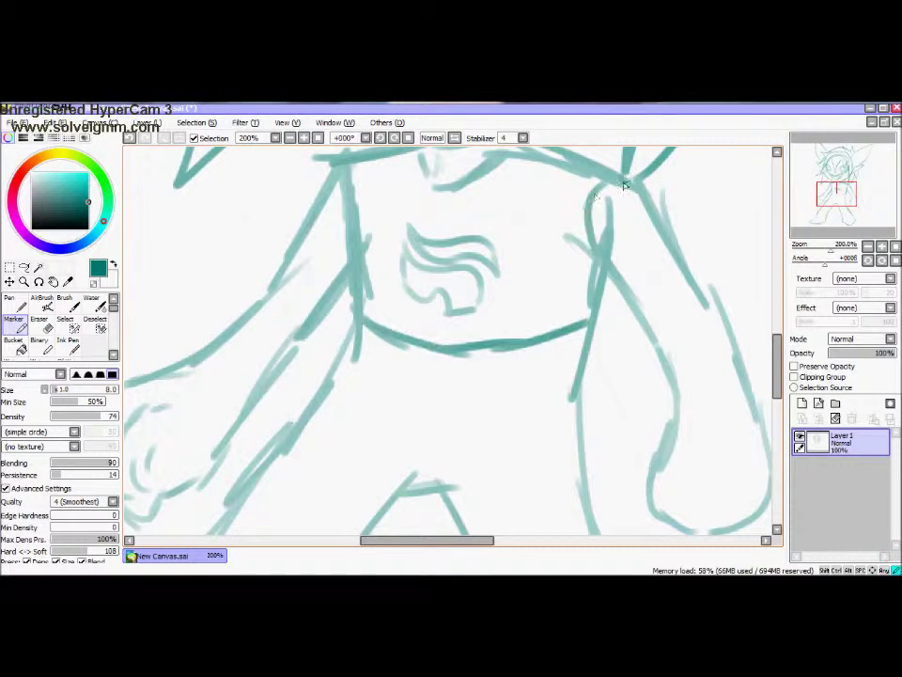
# Step: Sketch flared short sleeves on the upper arms, adding crossing pattern lines to the left one
pyautogui.scroll(2, 483, 211)
pyautogui.scroll(-1, 749, 347)
pyautogui.moveTo(293, 421); pyautogui.dragTo(336, 323)
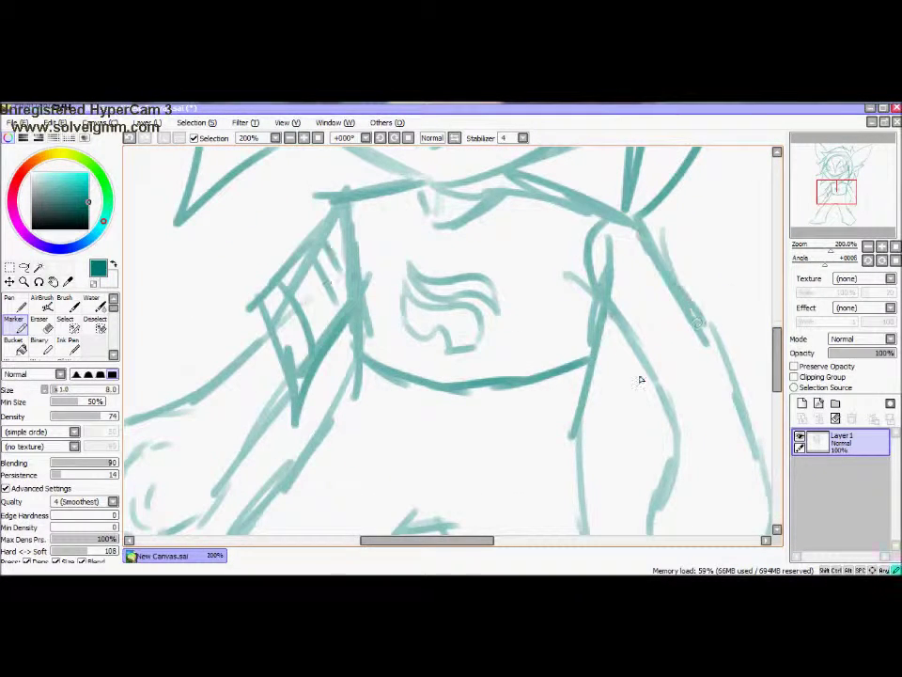
# Step: Sketch the waistband with a jagged cloth edge and the cuffed boots on both legs
pyautogui.scroll(-3, 312, 201)
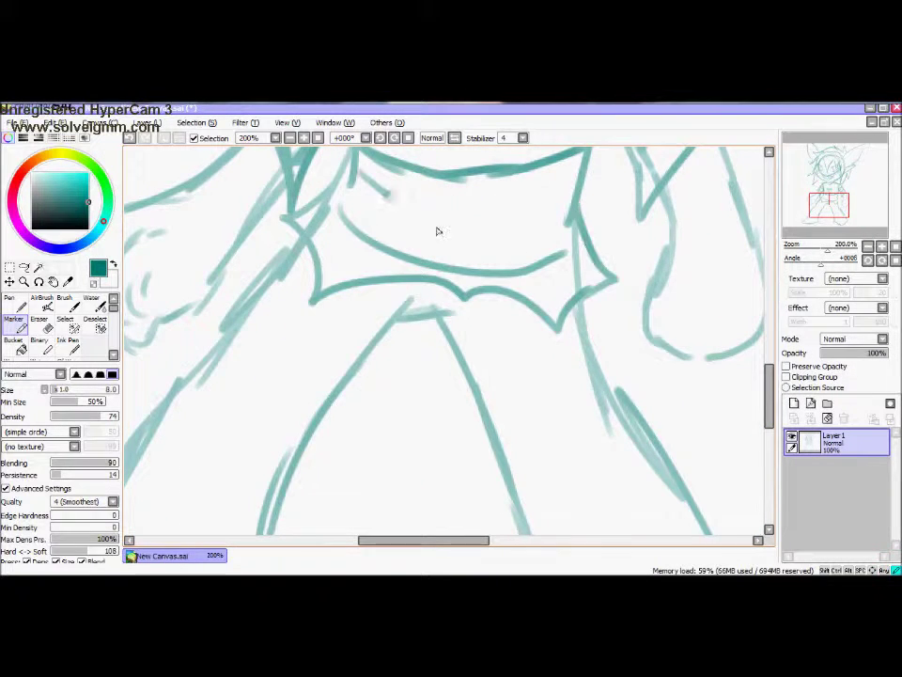
pyautogui.scroll(-1, 437, 231)
pyautogui.scroll(-3, 324, 299)
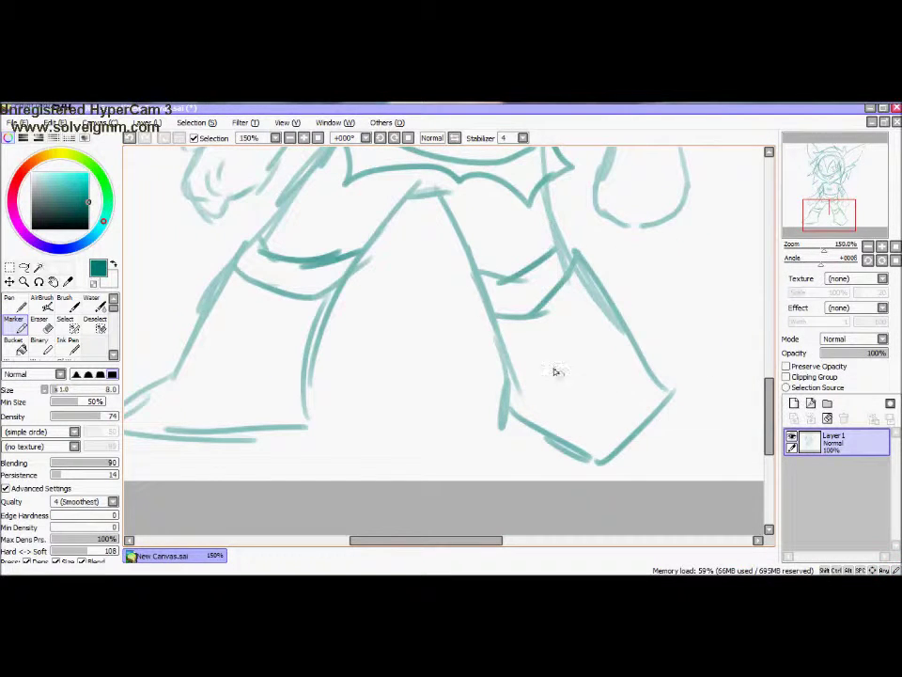
pyautogui.scroll(-1, 575, 262)
pyautogui.scroll(4, 761, 288)
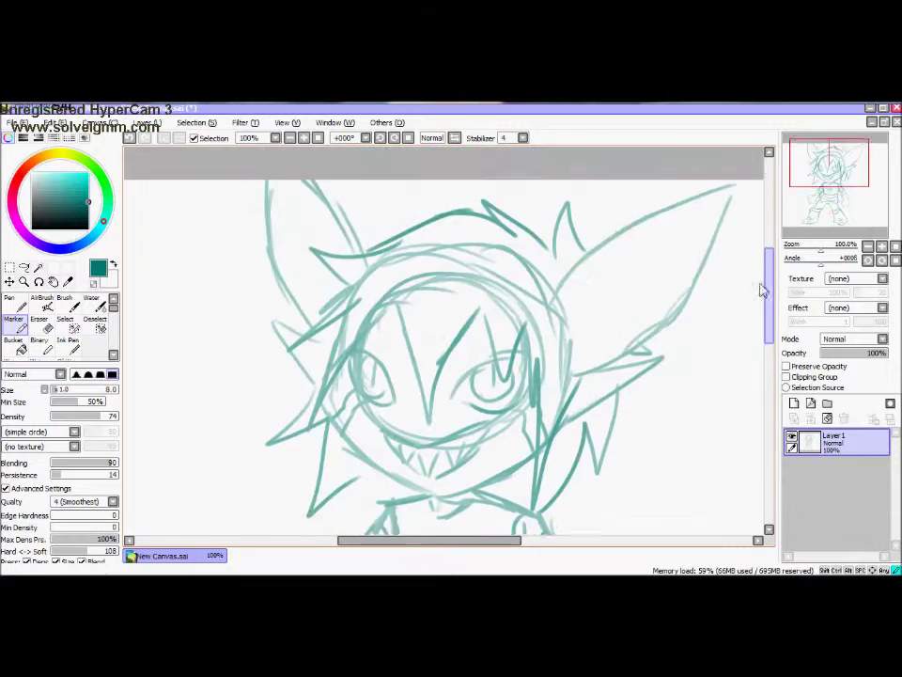
# Step: Add empty layers above the sketch, up to Layer28, for colouring
pyautogui.scroll(-2, 761, 288)
pyautogui.click(794, 405)
pyautogui.click(794, 404)
pyautogui.click(794, 404)
pyautogui.click(303, 138)
pyautogui.click(304, 138)
# Step: Open the reference image Breath .png from the folder "the trolls of homestuck"
pyautogui.click(15, 123)
pyautogui.click(22, 155)
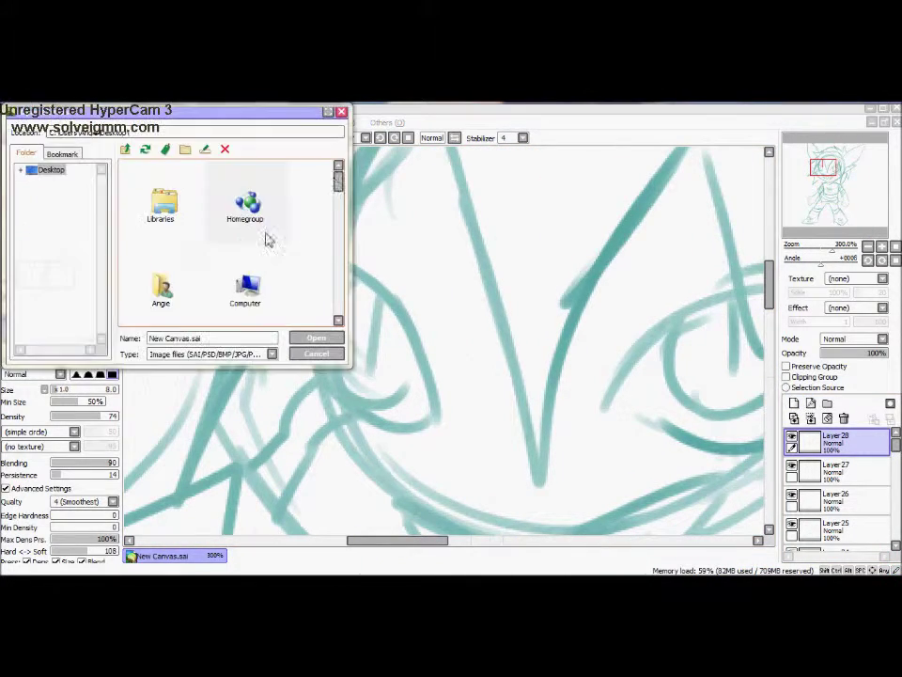
pyautogui.scroll(5, 324, 259)
pyautogui.scroll(-5, 329, 188)
pyautogui.doubleClick(244, 199)
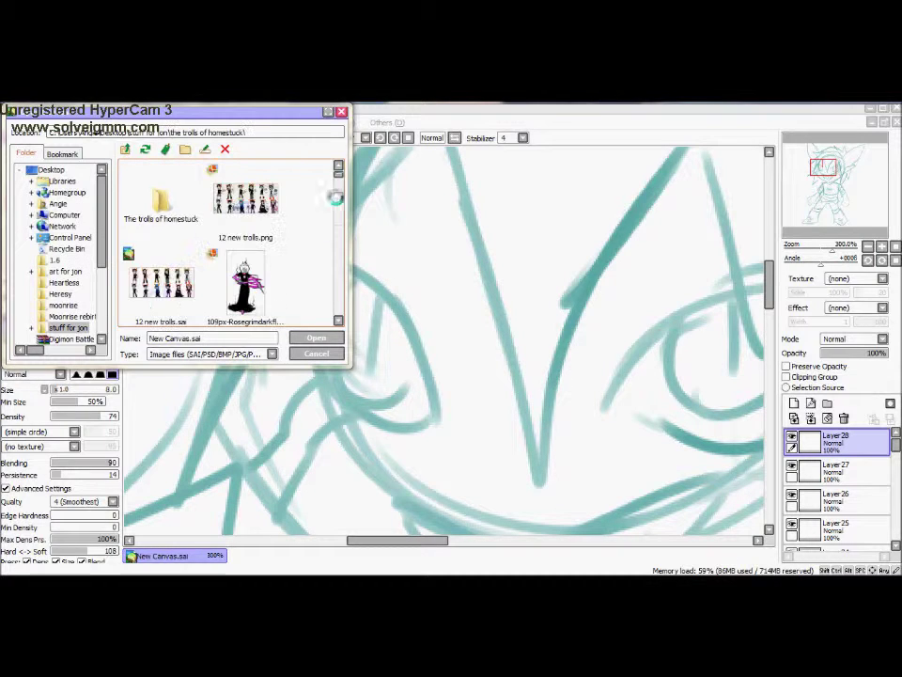
pyautogui.scroll(-2, 322, 199)
pyautogui.click(244, 193)
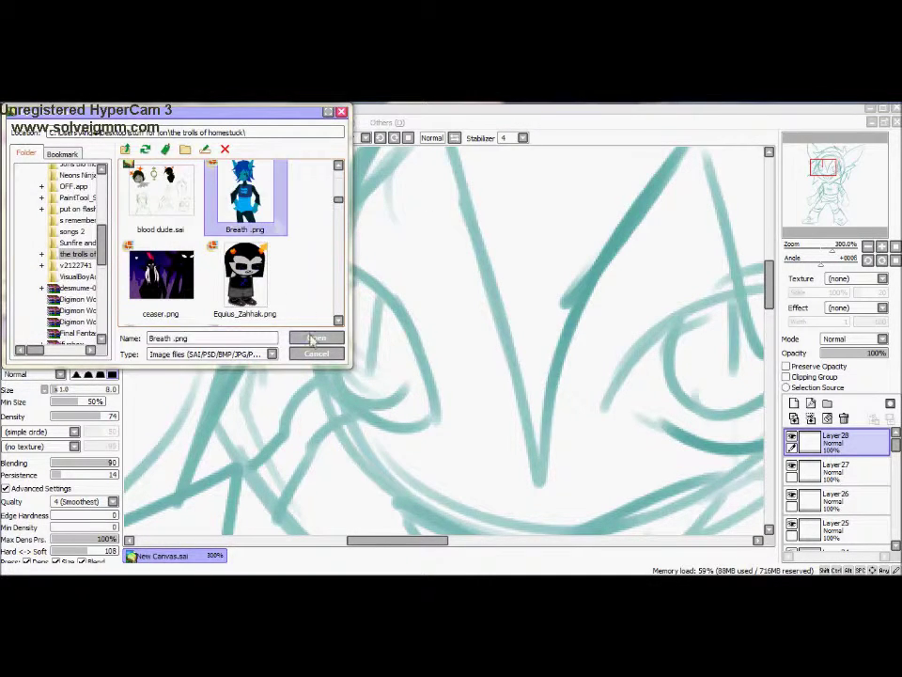
pyautogui.click(316, 338)
# Step: Outline both eyes in dark grey on Layer28 with the Binary tool at size 9
pyautogui.click(304, 138)
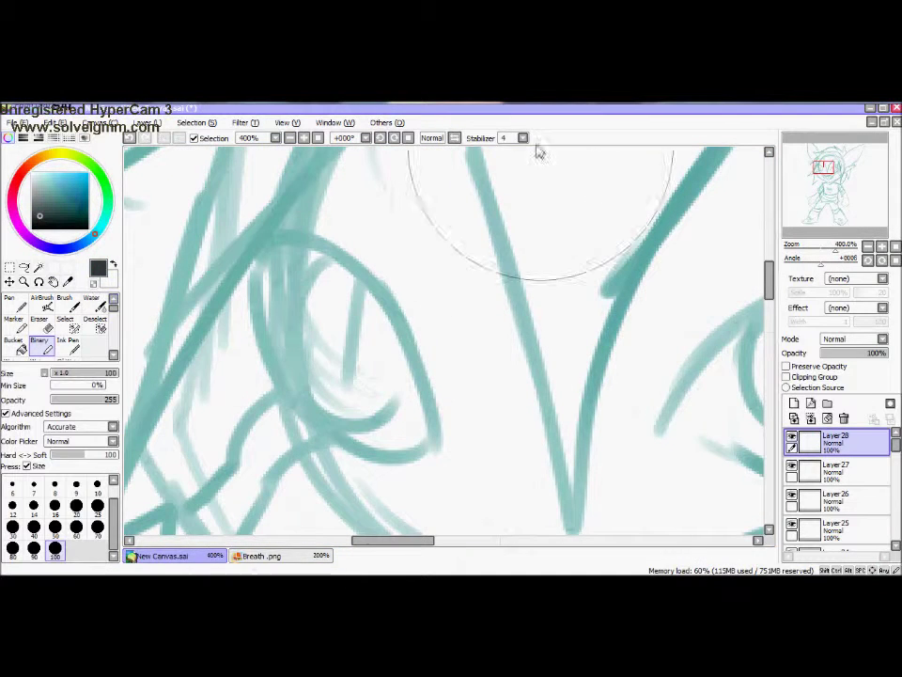
pyautogui.click(76, 485)
pyautogui.moveTo(261, 246)
pyautogui.mouseDown()
pyautogui.moveTo(393, 335)
pyautogui.moveTo(249, 268)
pyautogui.mouseUp()
pyautogui.moveTo(696, 396)
pyautogui.mouseDown()
pyautogui.moveTo(460, 396)
pyautogui.moveTo(725, 312)
pyautogui.moveTo(438, 430)
pyautogui.mouseUp()
# Step: Sample the iris rim's blue from Breath .png and outline the irises of both eyes
pyautogui.click(38, 267)
pyautogui.click(582, 366)
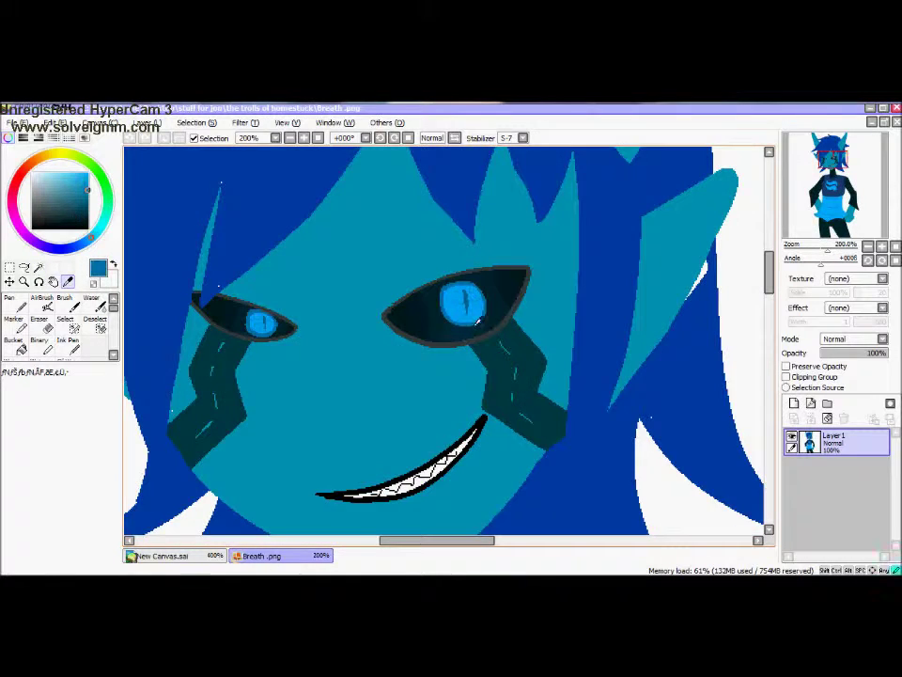
pyautogui.scroll(4, 477, 322)
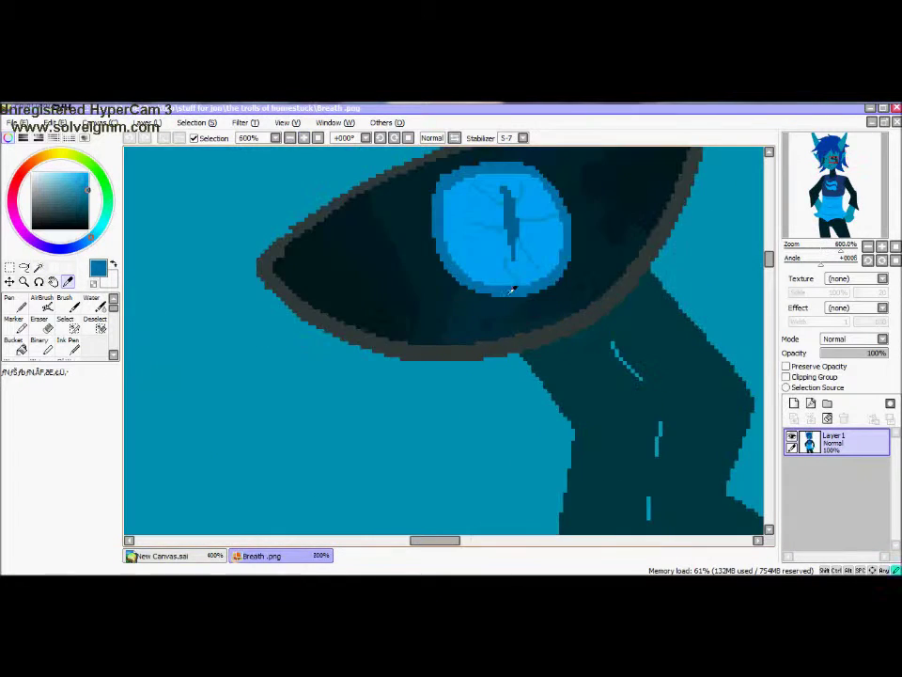
pyautogui.click(209, 556)
pyautogui.moveTo(310, 255)
pyautogui.mouseDown()
pyautogui.moveTo(274, 323)
pyautogui.moveTo(362, 411)
pyautogui.mouseUp()
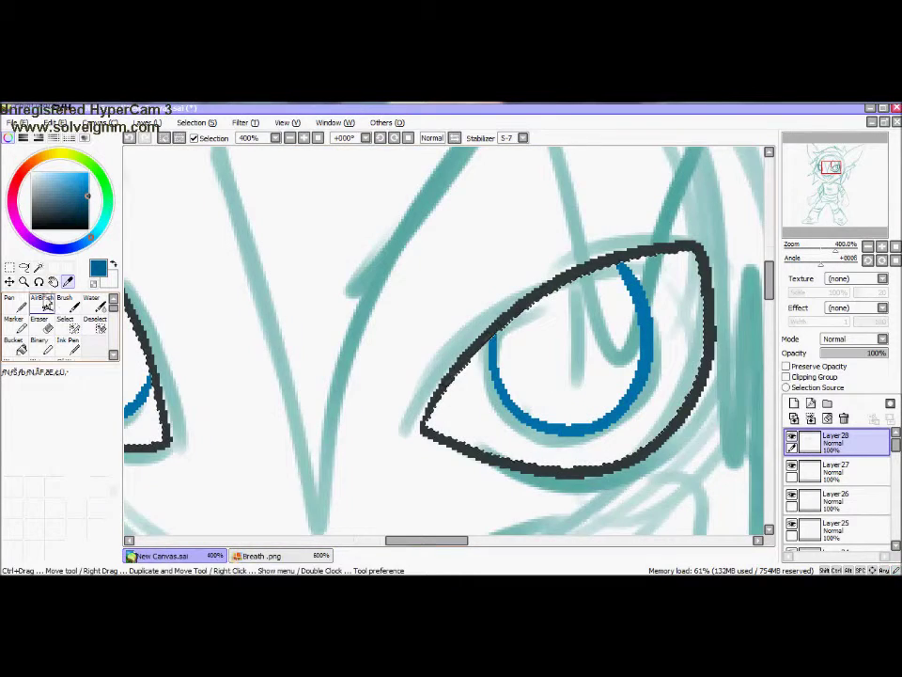
# Step: Draw dark blue slit pupils and fill both irises with bright blue, adding fine radiating lines
pyautogui.click(45, 306)
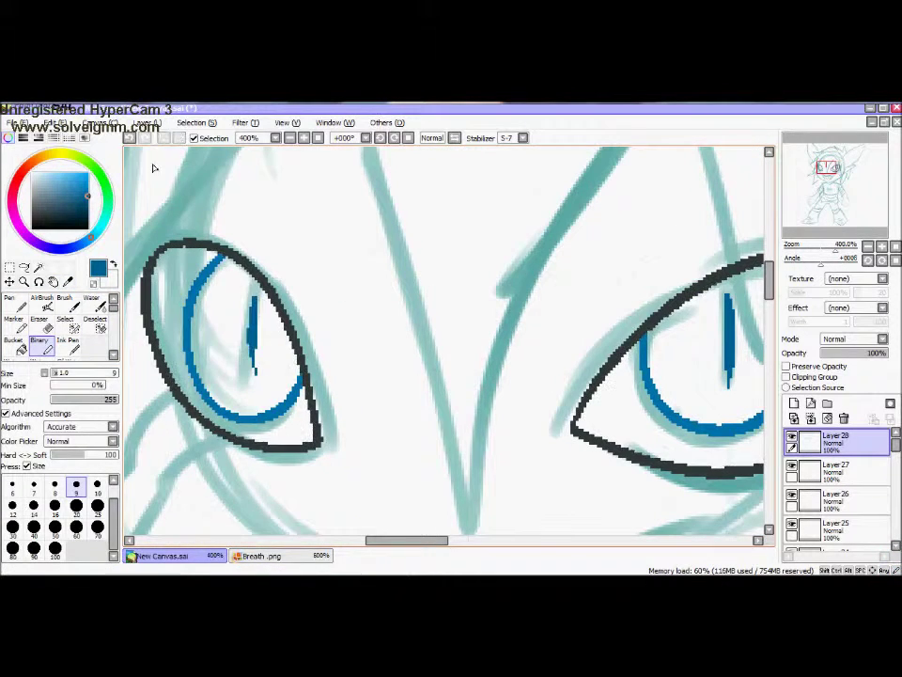
pyautogui.click(245, 328)
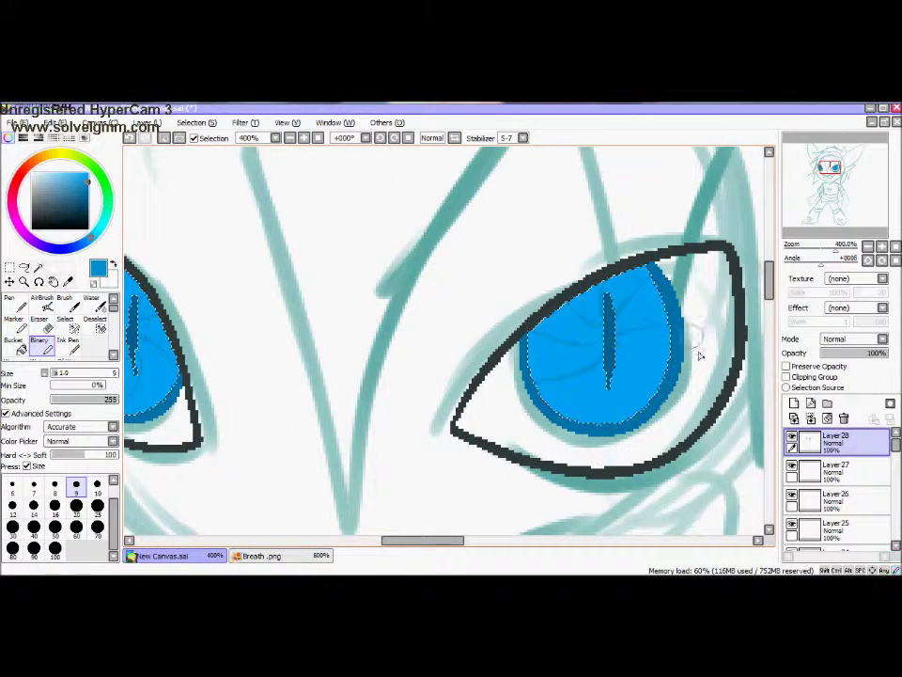
# Step: Select the areas between iris and outline in both eyes and sample the near-black eye colour from Breath .png
pyautogui.moveTo(417, 539); pyautogui.dragTo(396, 533)
pyautogui.click(38, 268)
pyautogui.click(222, 258)
pyautogui.hotkey('ctrl', 'd')
pyautogui.click(216, 277)
pyautogui.keyDown('shift'); pyautogui.click(658, 414); pyautogui.keyUp('shift')
pyautogui.moveTo(401, 273); pyautogui.dragTo(221, 273)
pyautogui.hotkey('ctrl', 'a')
pyautogui.hotkey('ctrl', 'd')
pyautogui.hotkey('ctrl', 'z')
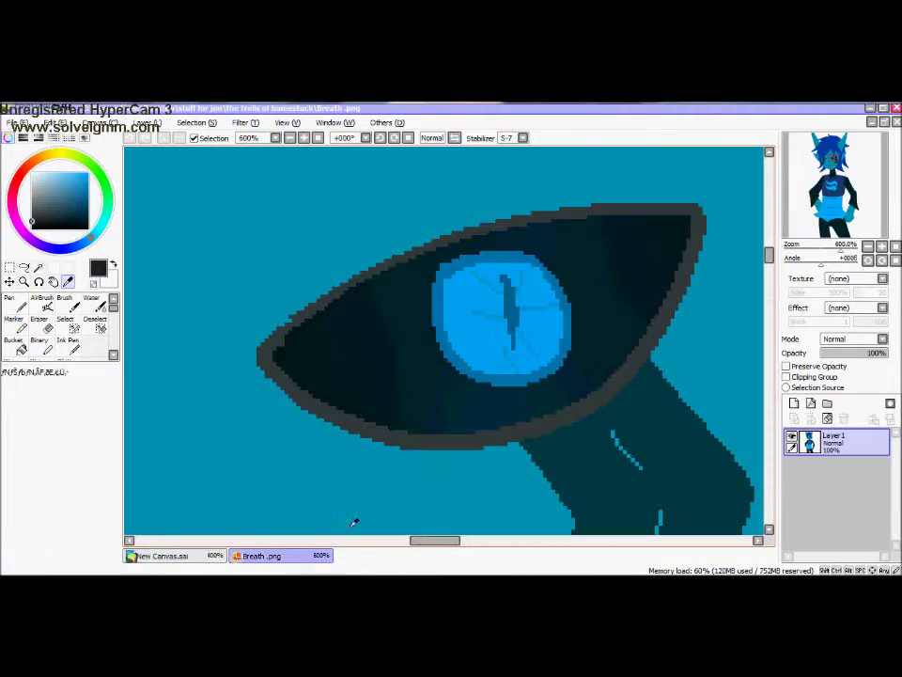
# Step: Fill the selected areas around the irises with the near-black colour using the Bucket
pyautogui.click(165, 555)
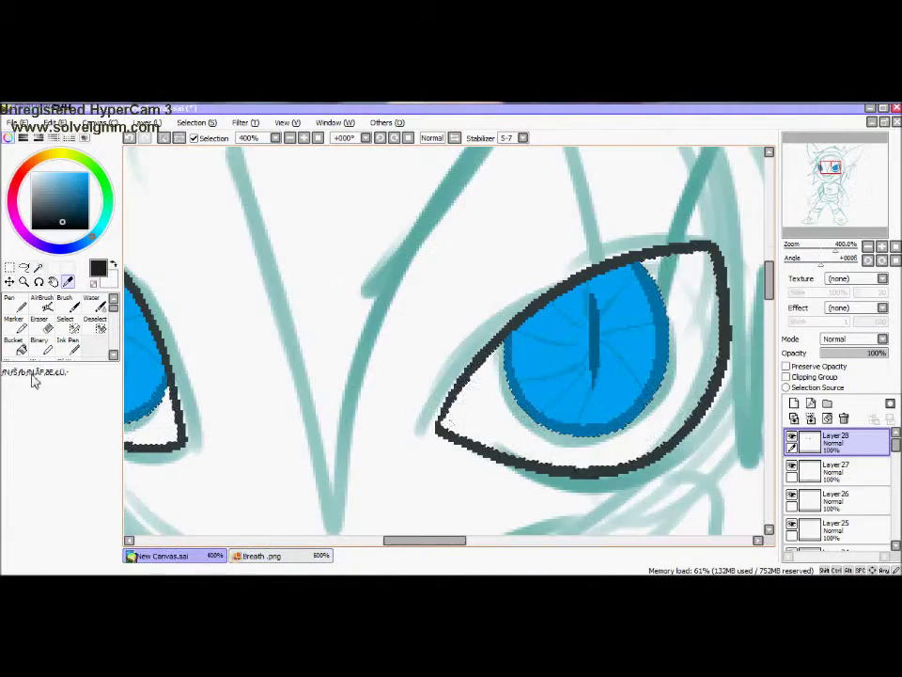
pyautogui.click(21, 349)
pyautogui.click(470, 376)
pyautogui.moveTo(423, 540)
pyautogui.mouseDown()
pyautogui.moveTo(393, 539)
pyautogui.moveTo(433, 540)
pyautogui.mouseUp()
# Step: Draw bright blue arcs and darker strokes with the Binary tool inside the dark areas of both eyes
pyautogui.click(42, 344)
pyautogui.keyDown('alt'); pyautogui.click(507, 395); pyautogui.keyUp('alt')
pyautogui.moveTo(395, 423); pyautogui.dragTo(489, 311)
pyautogui.moveTo(433, 539); pyautogui.dragTo(381, 539)
# Step: Blend the strokes in the left eye's dark area using the Water and Blur tools at size 9
pyautogui.click(91, 302)
pyautogui.press('[')
pyautogui.press('[')
pyautogui.press('[')
pyautogui.press('[')
pyautogui.press('[')
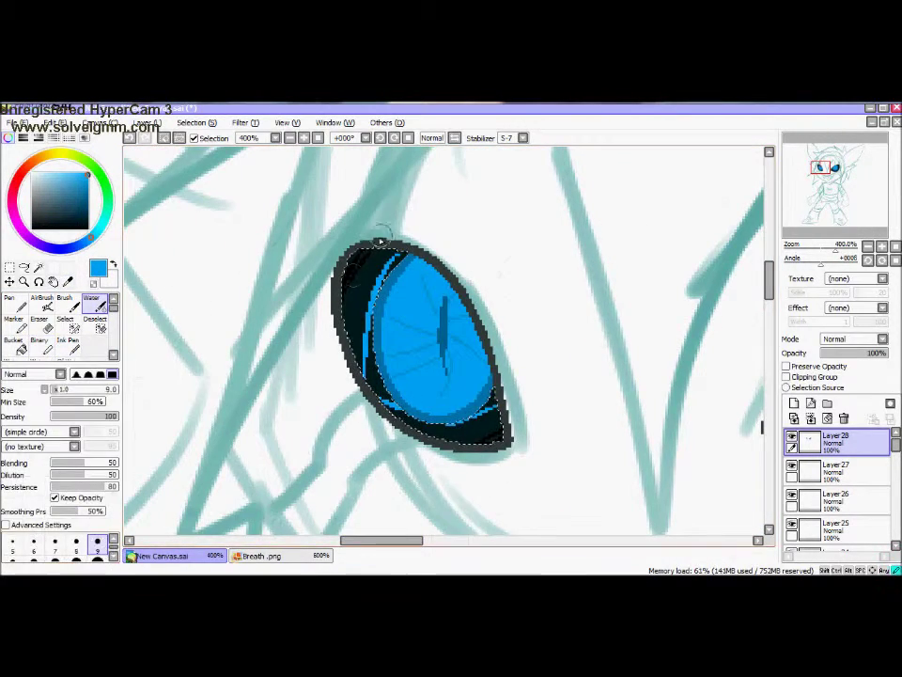
pyautogui.press('b')
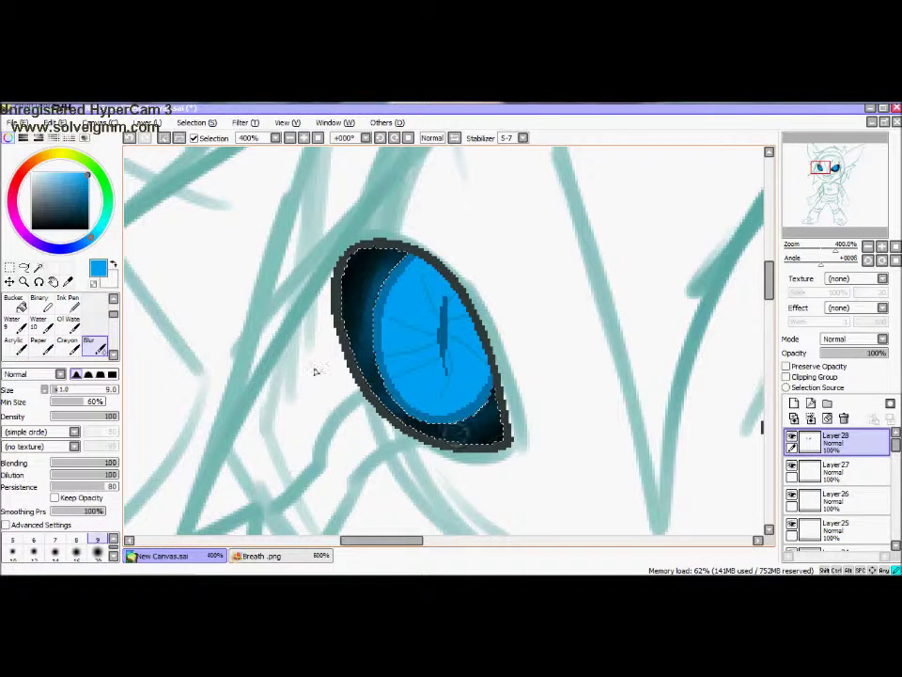
# Step: Enlarge the Blur brush to size 20 and smooth the shading around the irises in both eyes
pyautogui.hscroll(5, 319, 464)
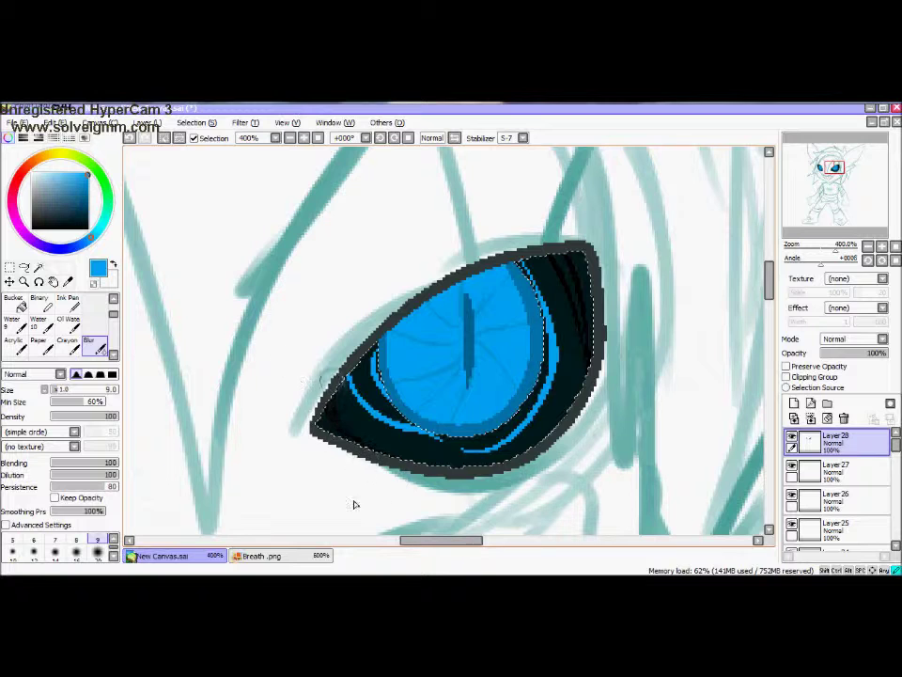
pyautogui.press(']')
pyautogui.press(']')
pyautogui.press(']')
pyautogui.press(']')
pyautogui.press(']')
pyautogui.moveTo(584, 471)
pyautogui.mouseDown()
pyautogui.moveTo(555, 329)
pyautogui.moveTo(620, 430)
pyautogui.mouseUp()
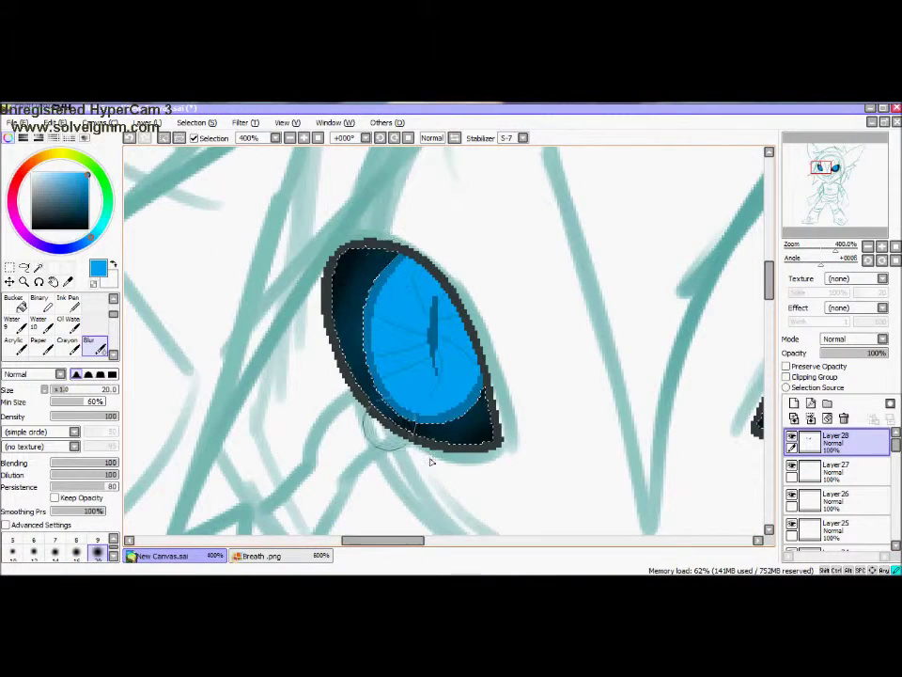
# Step: Sample the teal skin colour from Breath .png, then outline the large right ear with the Binary tool and fill it
pyautogui.click(261, 555)
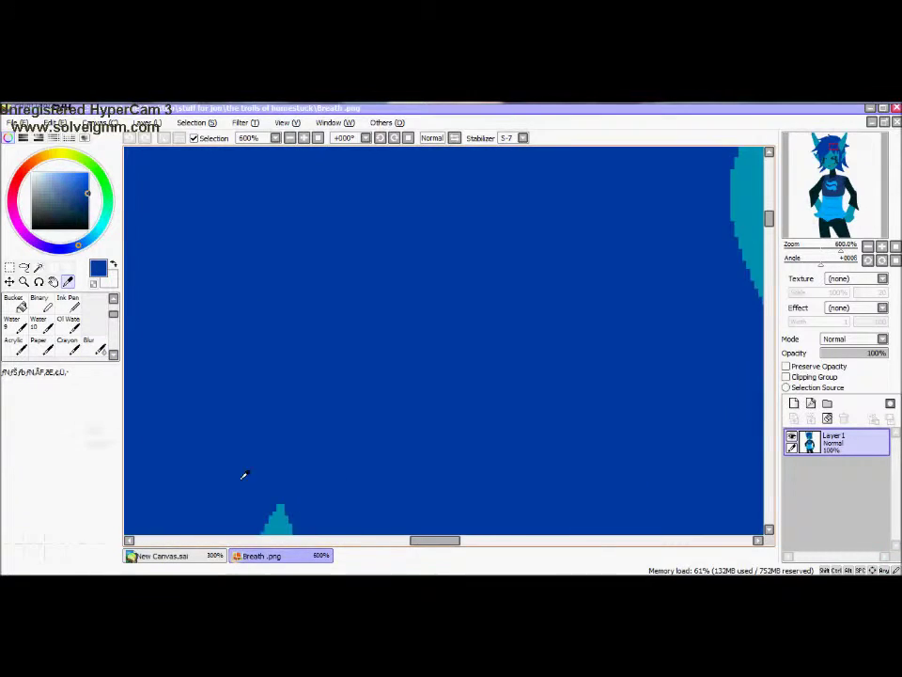
pyautogui.click(289, 139)
pyautogui.click(218, 557)
pyautogui.click(289, 138)
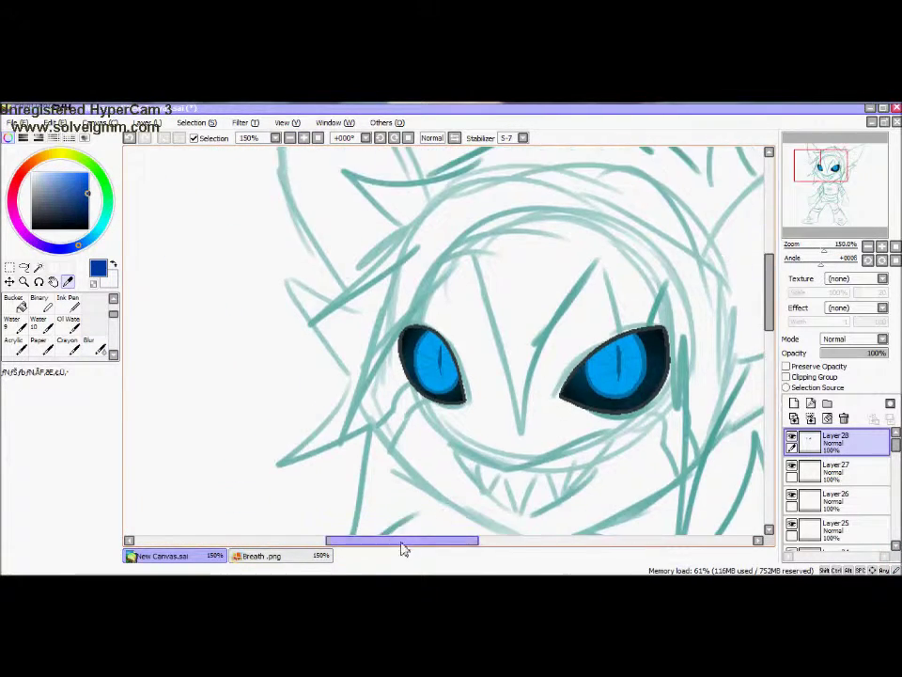
pyautogui.click(261, 556)
pyautogui.click(164, 556)
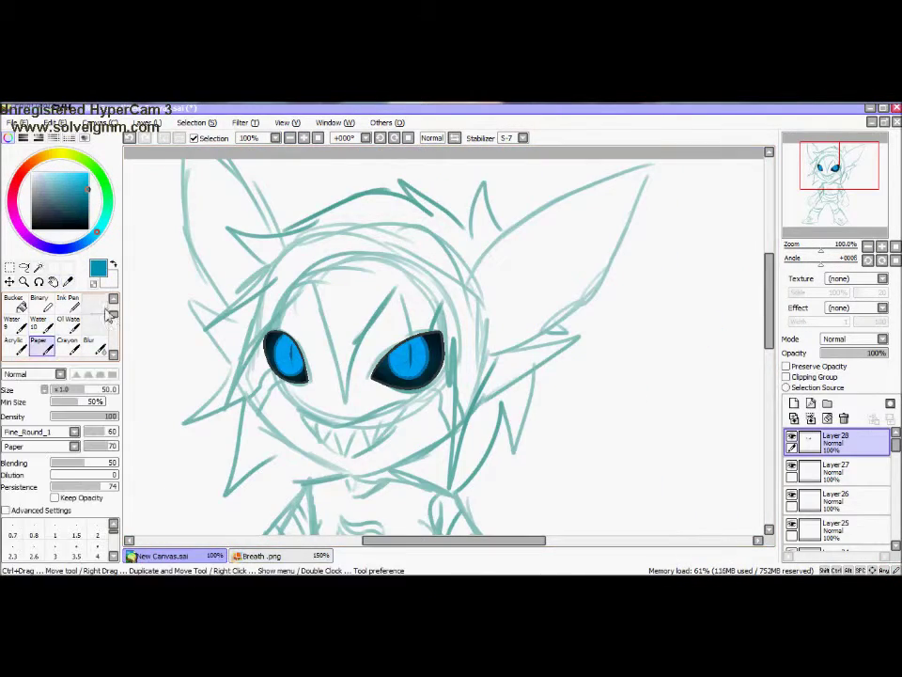
pyautogui.moveTo(656, 170)
pyautogui.mouseDown()
pyautogui.moveTo(602, 295)
pyautogui.moveTo(504, 358)
pyautogui.mouseUp()
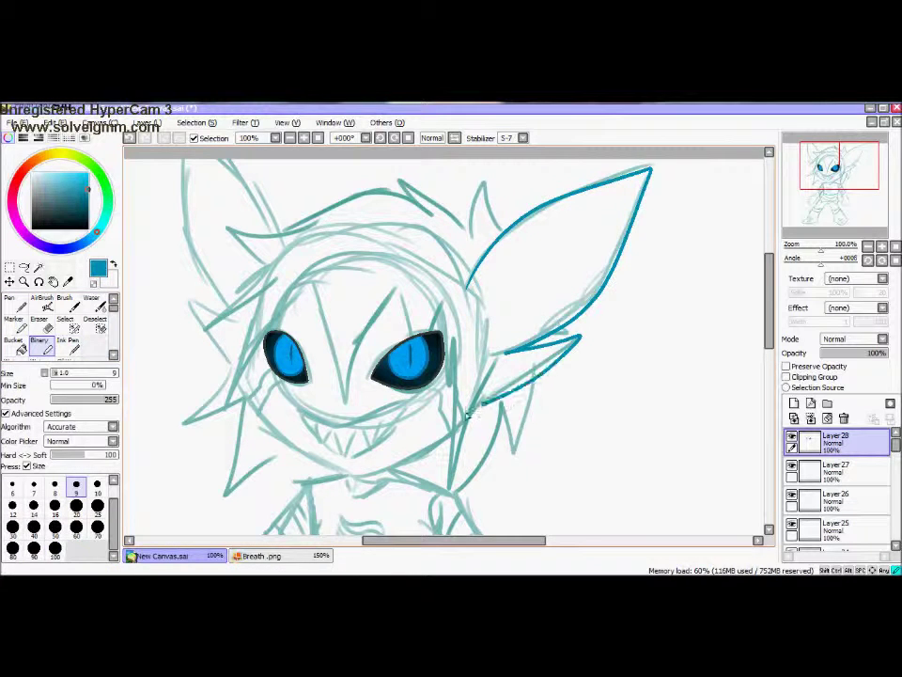
pyautogui.click(13, 340)
pyautogui.click(563, 254)
# Step: Sample the dark blue hair colour from Breath .png and draw jagged hair strands over the right ear's base
pyautogui.click(262, 555)
pyautogui.click(165, 555)
pyautogui.click(41, 341)
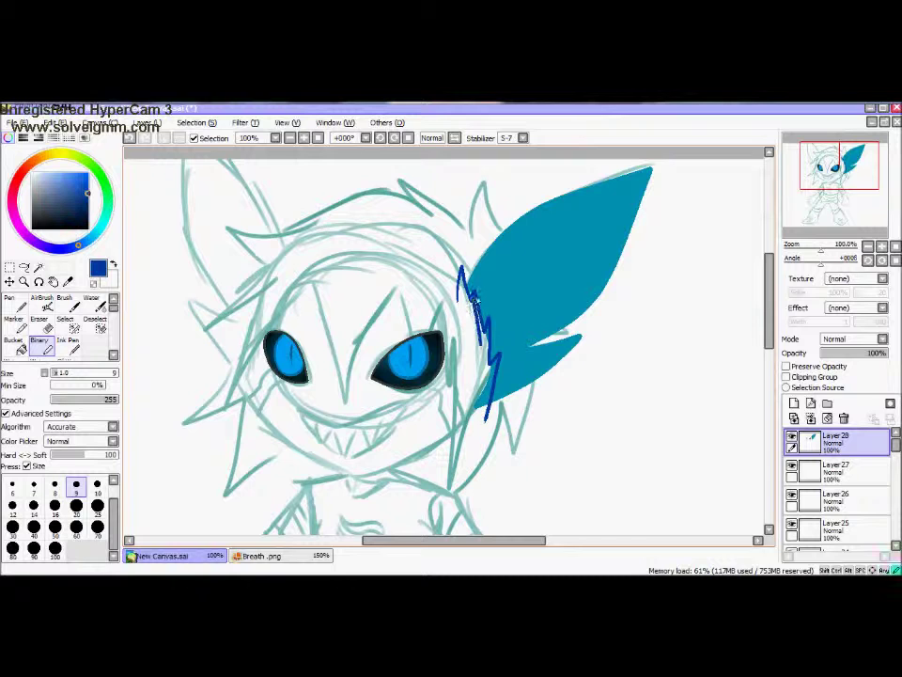
# Step: Outline the spiky hair in dark blue on Layer27 and fill it with the Bucket
pyautogui.click(836, 470)
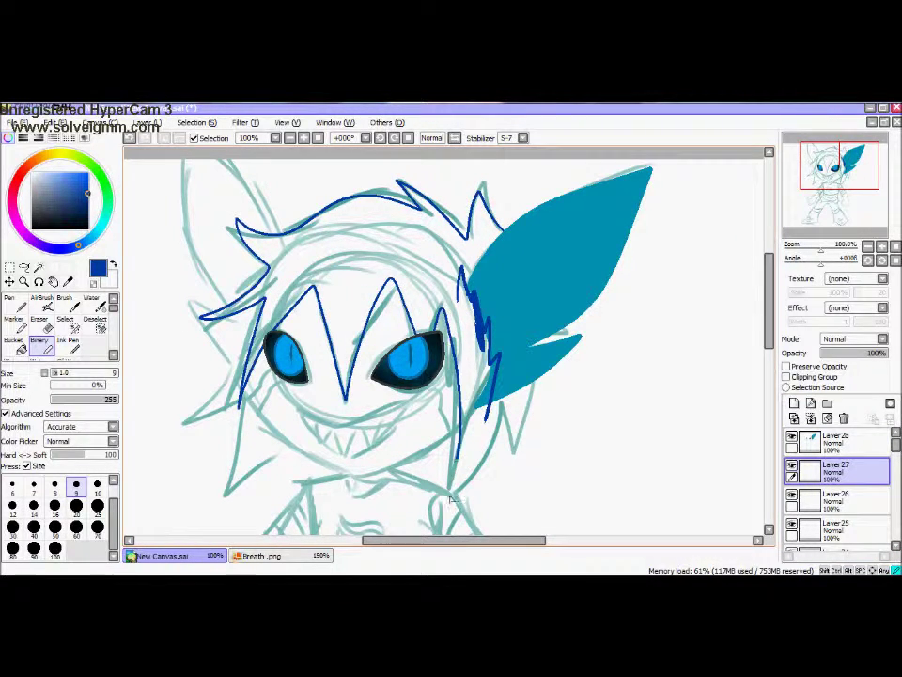
pyautogui.press('g')
pyautogui.click(448, 269)
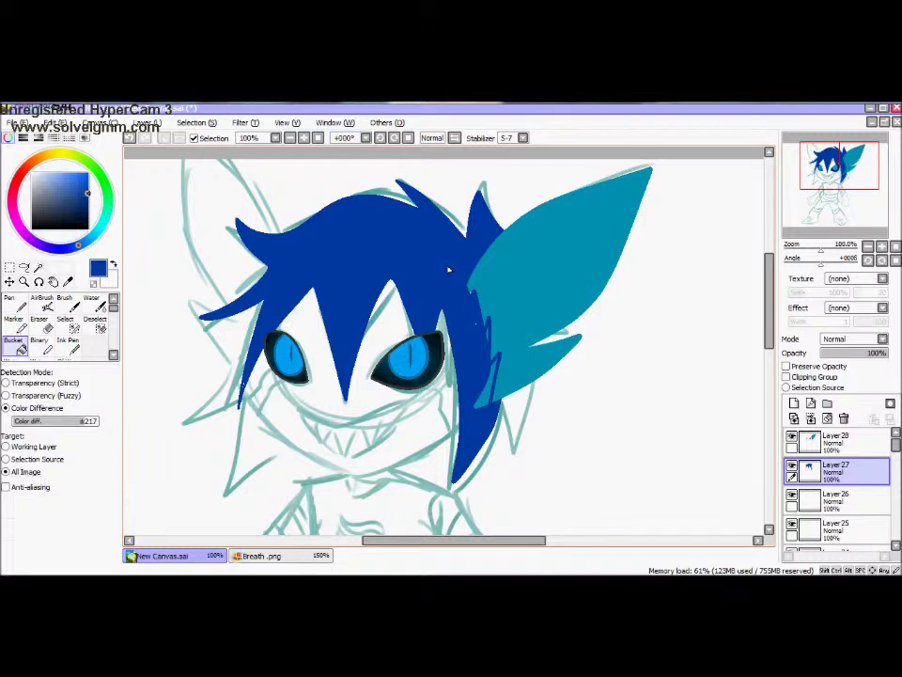
# Step: Refine the dark blue hair strands over the right ear on Layer28, and outline and fill the left ear in teal on Layer26
pyautogui.click(40, 341)
pyautogui.click(836, 441)
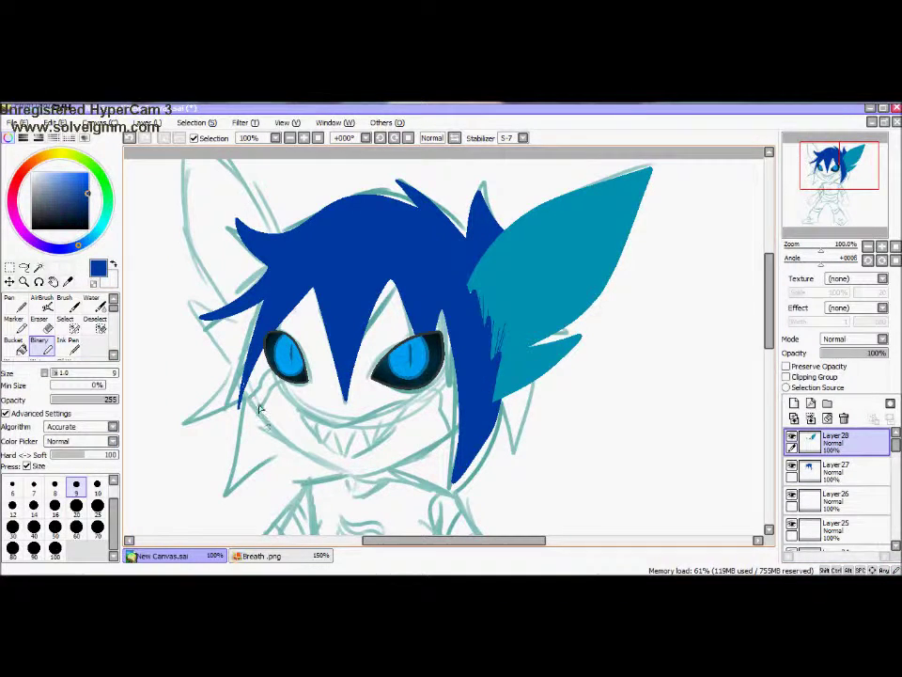
pyautogui.keyDown('alt'); pyautogui.click(564, 263); pyautogui.keyUp('alt')
pyautogui.click(835, 499)
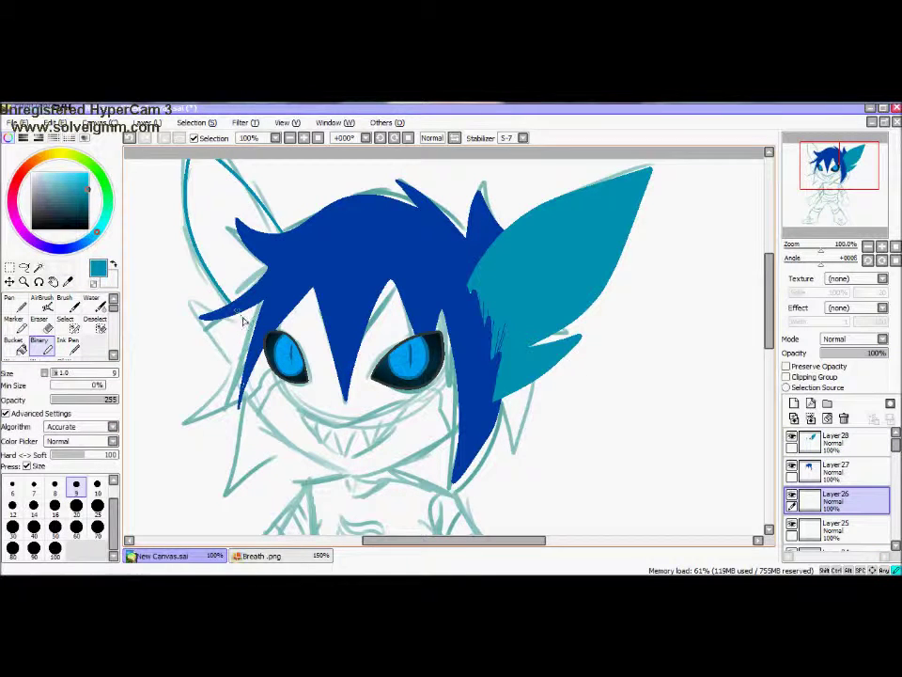
# Step: Outline the grinning mouth and its zigzag teeth in black with the Binary tool on Layer26 and fill the mouth white
pyautogui.scroll(2, 383, 167)
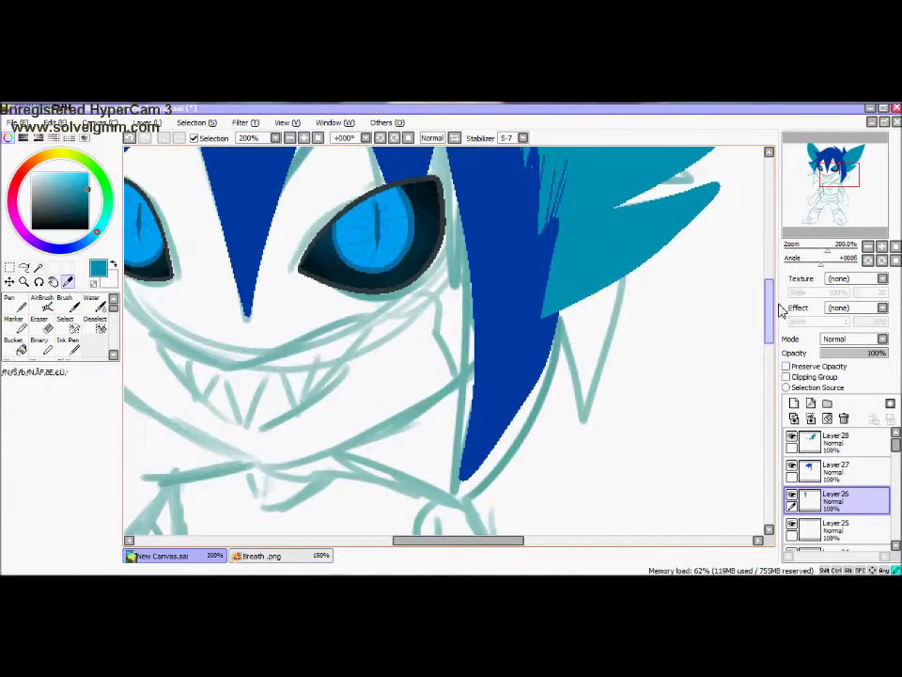
pyautogui.click(39, 343)
pyautogui.scroll(1, 282, 291)
pyautogui.moveTo(294, 299)
pyautogui.mouseDown()
pyautogui.moveTo(491, 340)
pyautogui.moveTo(580, 402)
pyautogui.moveTo(426, 456)
pyautogui.moveTo(296, 296)
pyautogui.mouseUp()
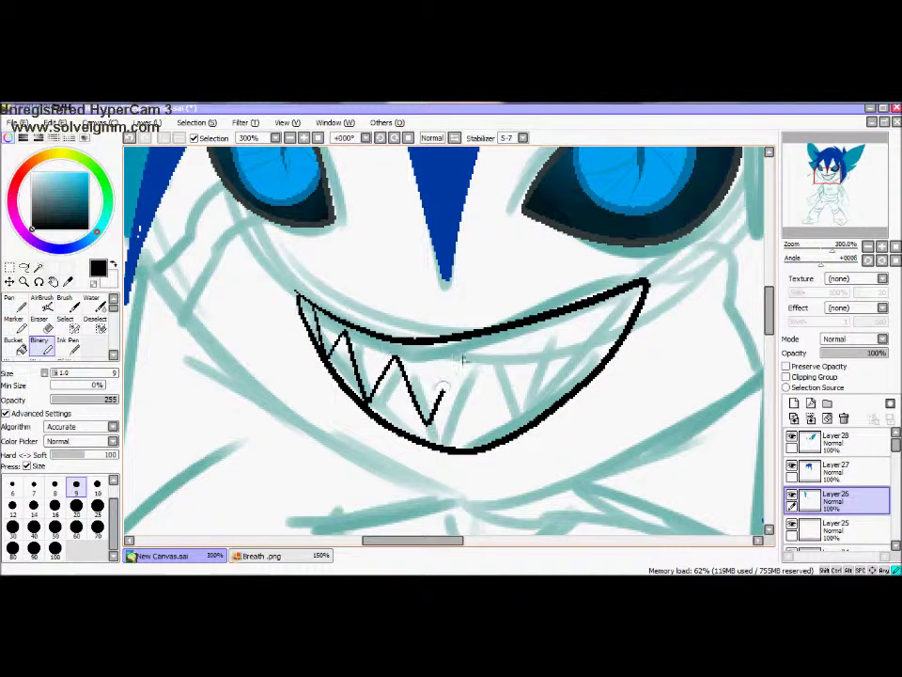
pyautogui.click(38, 267)
pyautogui.click(235, 451)
pyautogui.click(451, 404)
pyautogui.click(395, 345)
pyautogui.hotkey('ctrl', 'd')
pyautogui.click(13, 344)
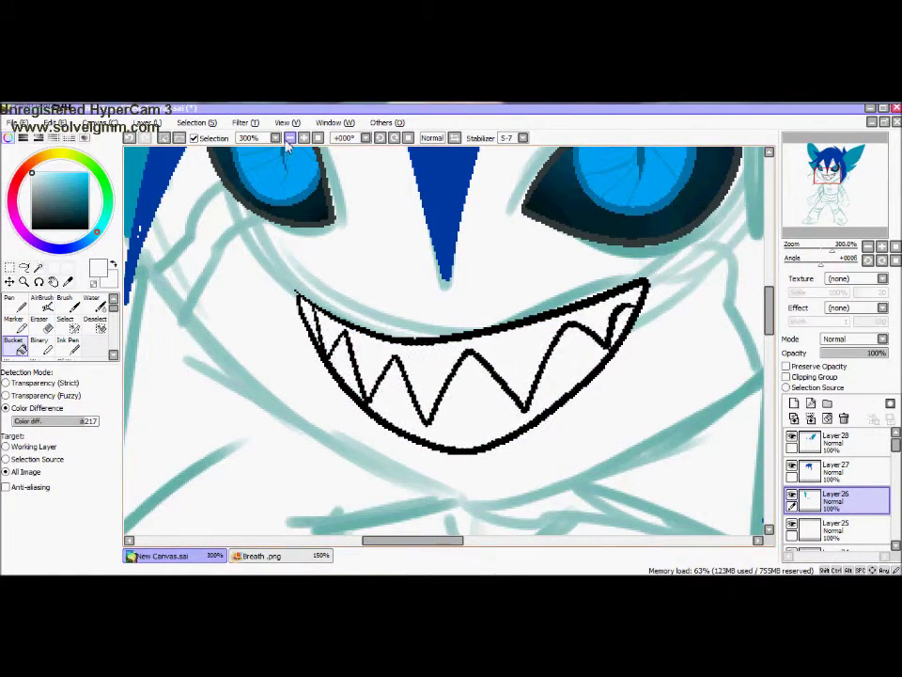
# Step: Outline the lower face in teal on Layer25 and paint the left cheek marking in a dark teal sampled from Breath .png
pyautogui.click(39, 342)
pyautogui.click(836, 526)
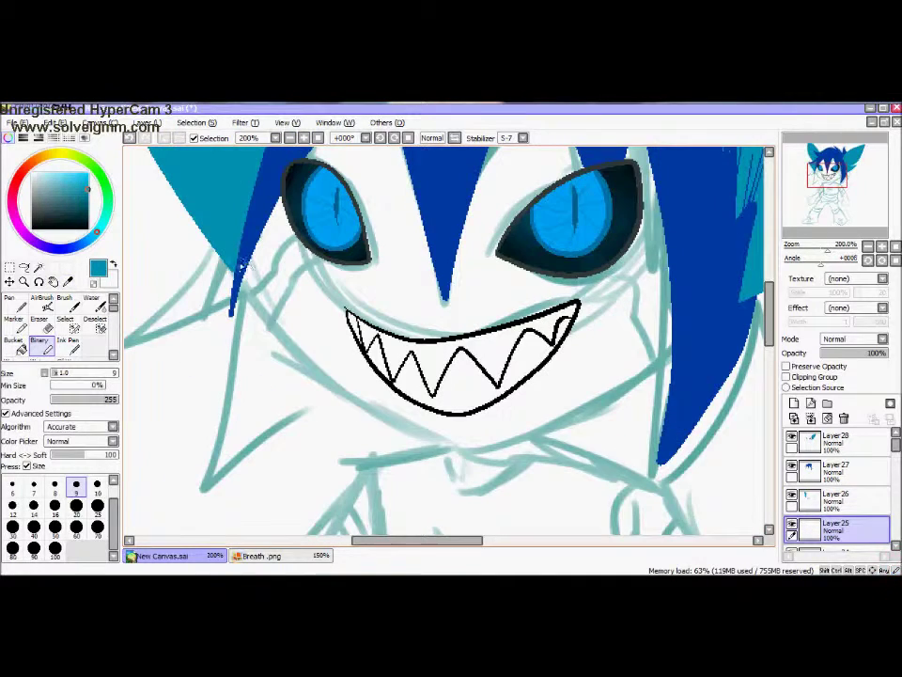
pyautogui.hotkey('ctrl', 'Tab')
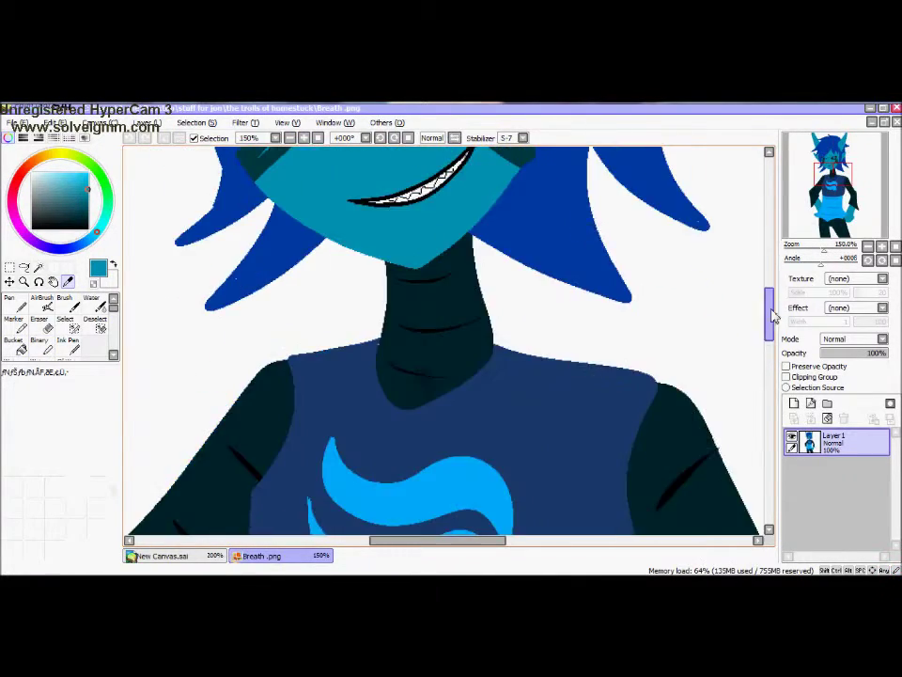
pyautogui.click(202, 555)
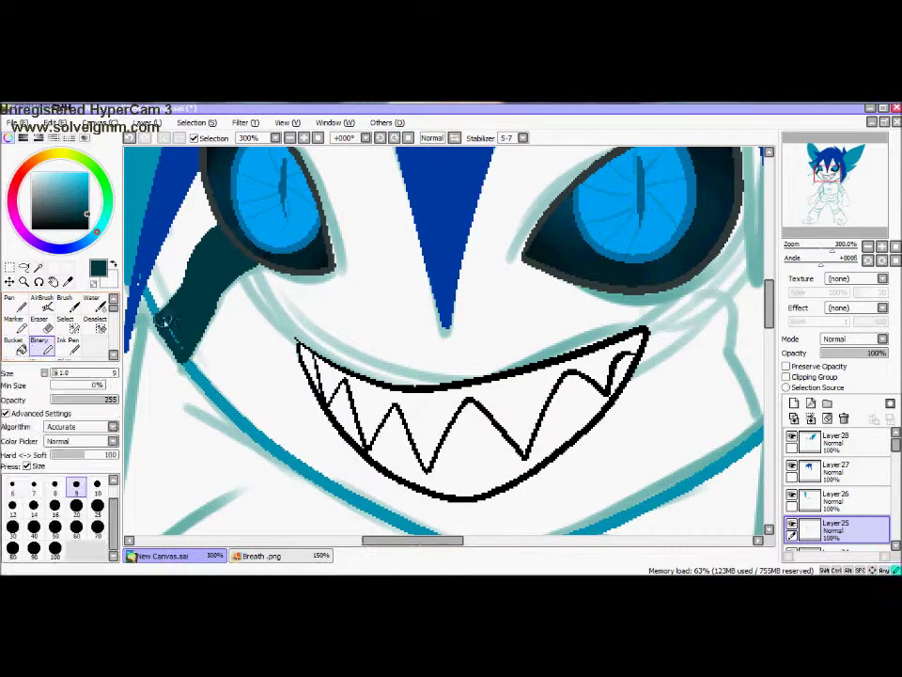
# Step: Outline the matching dark teal marking below the right eye down to the jaw and fill it with the Bucket
pyautogui.moveTo(420, 541); pyautogui.dragTo(443, 542)
pyautogui.moveTo(527, 289); pyautogui.dragTo(570, 335)
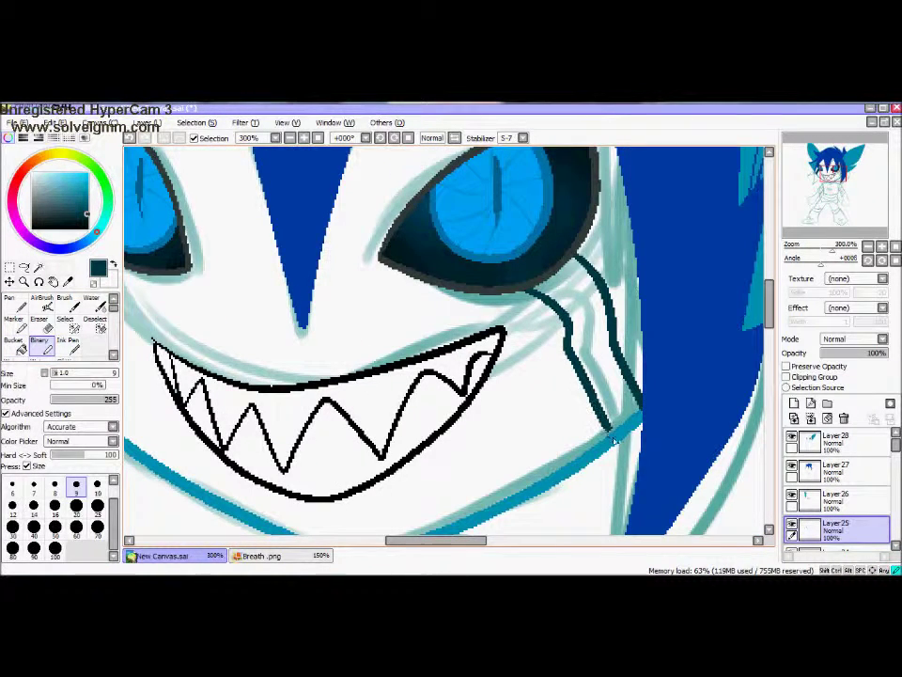
pyautogui.click(13, 341)
pyautogui.click(601, 376)
# Step: Sample the bright blue of the iris and add small dashed streaks inside both cheek markings
pyautogui.click(42, 341)
pyautogui.keyDown('alt'); pyautogui.click(507, 216); pyautogui.keyUp('alt')
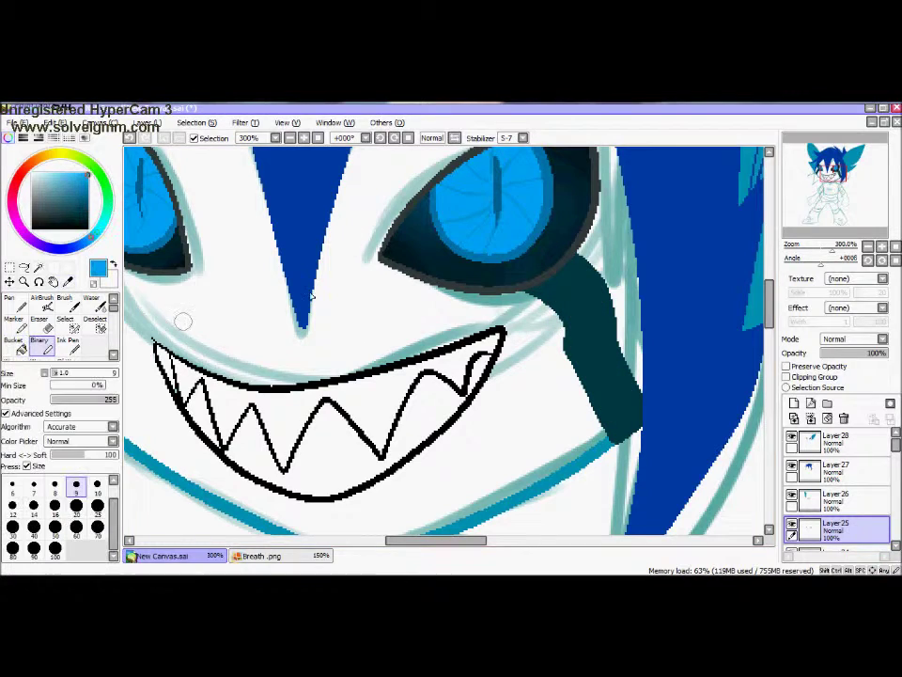
pyautogui.moveTo(435, 540); pyautogui.dragTo(408, 540)
# Step: Select the face area around the eyes and mouth and fill it with the teal skin colour on Layer25
pyautogui.click(13, 340)
pyautogui.click(242, 298)
pyautogui.hotkey('ctrl', 'z')
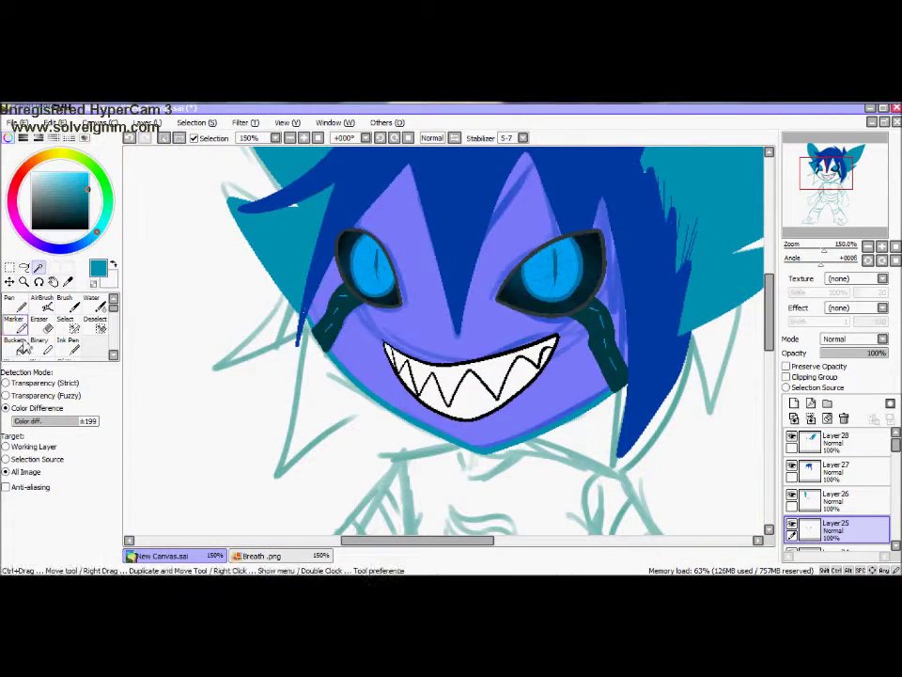
pyautogui.click(20, 346)
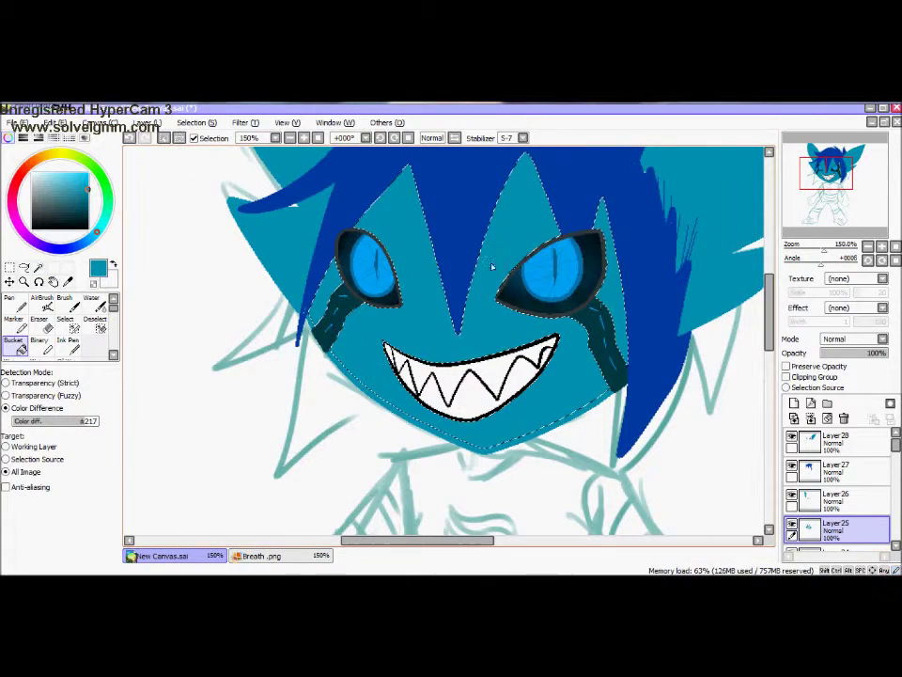
# Step: Outline the spiky back hair on both sides of the head in dark blue on Layer24 and fill it
pyautogui.click(292, 138)
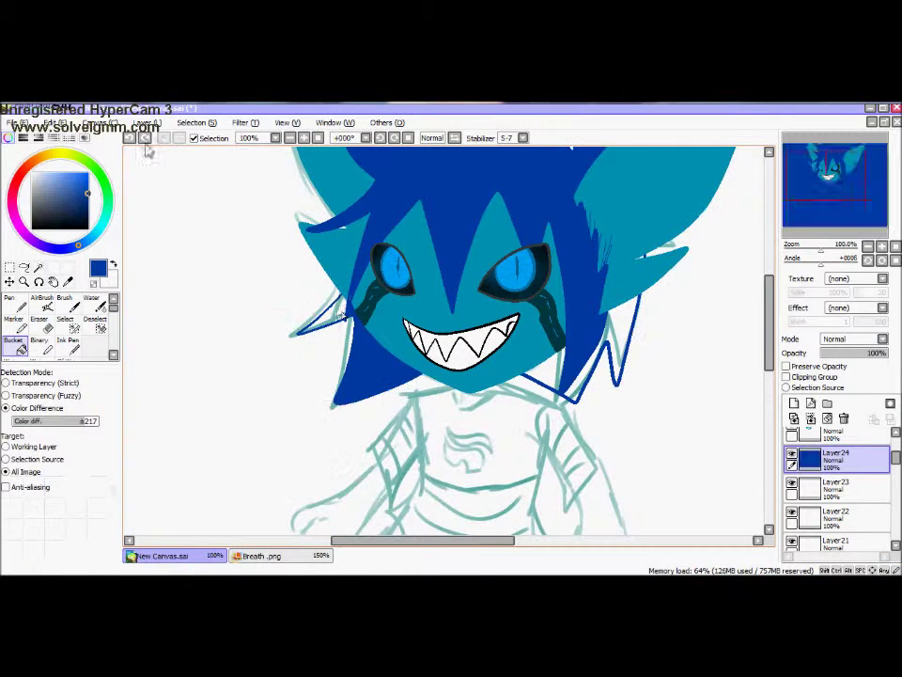
pyautogui.press('b')
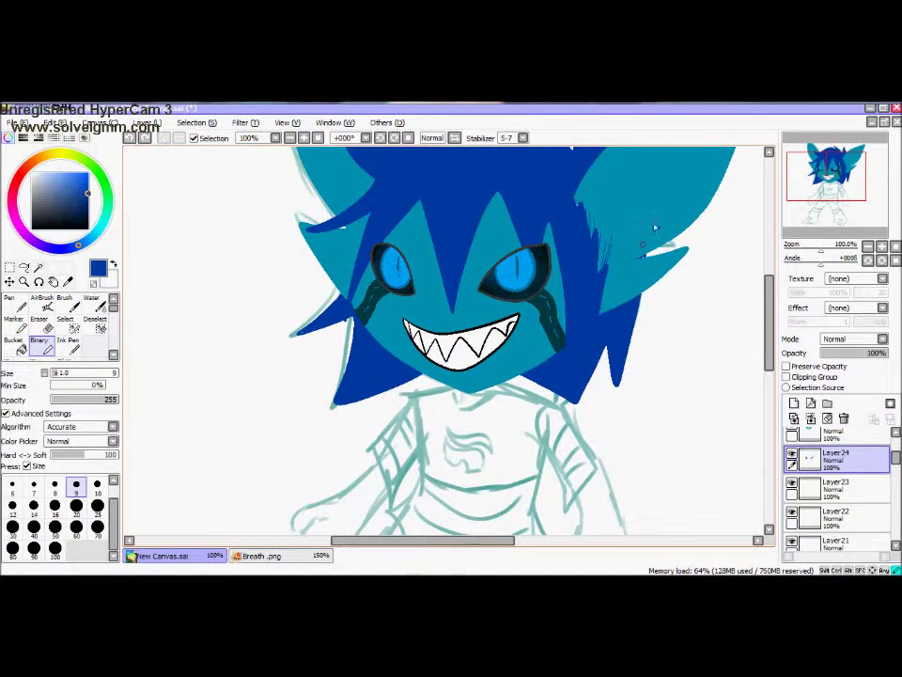
# Step: Outline the two-part wavy chest emblem in bright blue on Layer23 and fill both shapes with the Bucket
pyautogui.scroll(-3, 772, 300)
pyautogui.scroll(2, 767, 355)
pyautogui.click(67, 282)
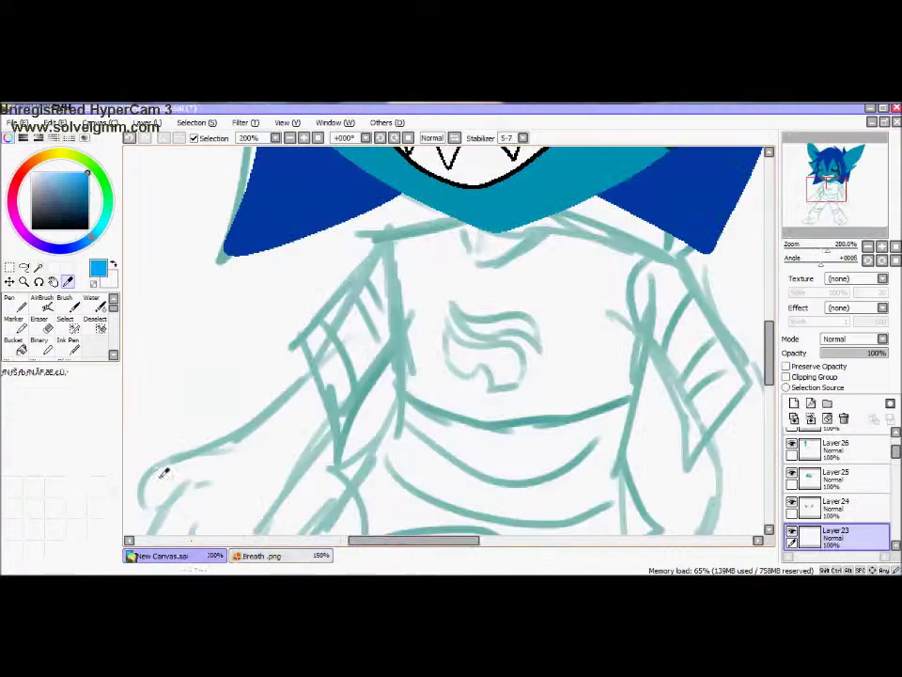
pyautogui.press('b')
pyautogui.moveTo(307, 265); pyautogui.dragTo(424, 293)
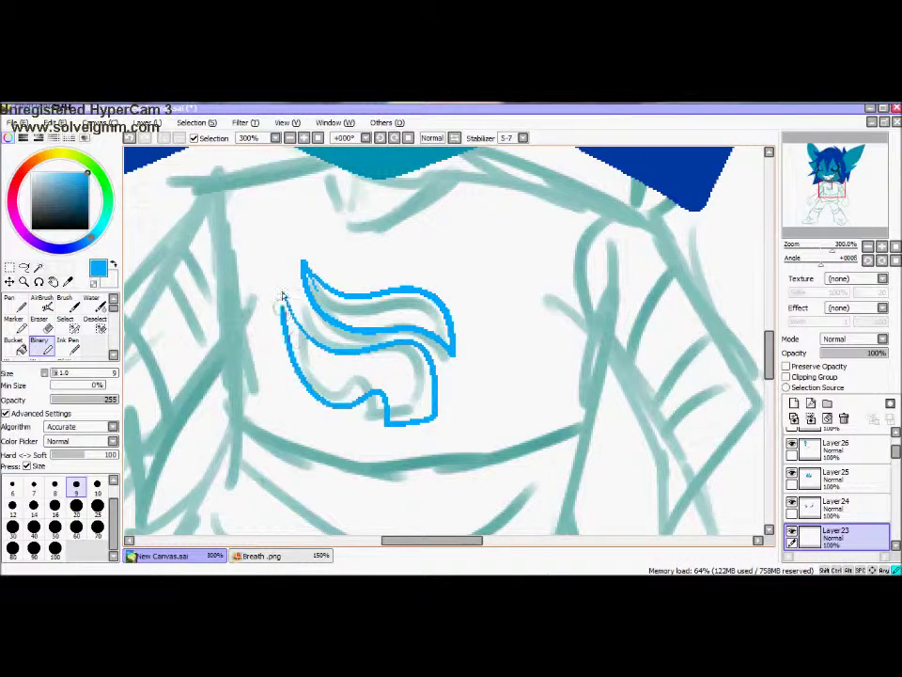
pyautogui.press('g')
pyautogui.click(376, 311)
pyautogui.click(288, 303)
# Step: Sample the shirt colour from Breath .png, outline the shirt around the emblem on Layer22 and fill it
pyautogui.press('b')
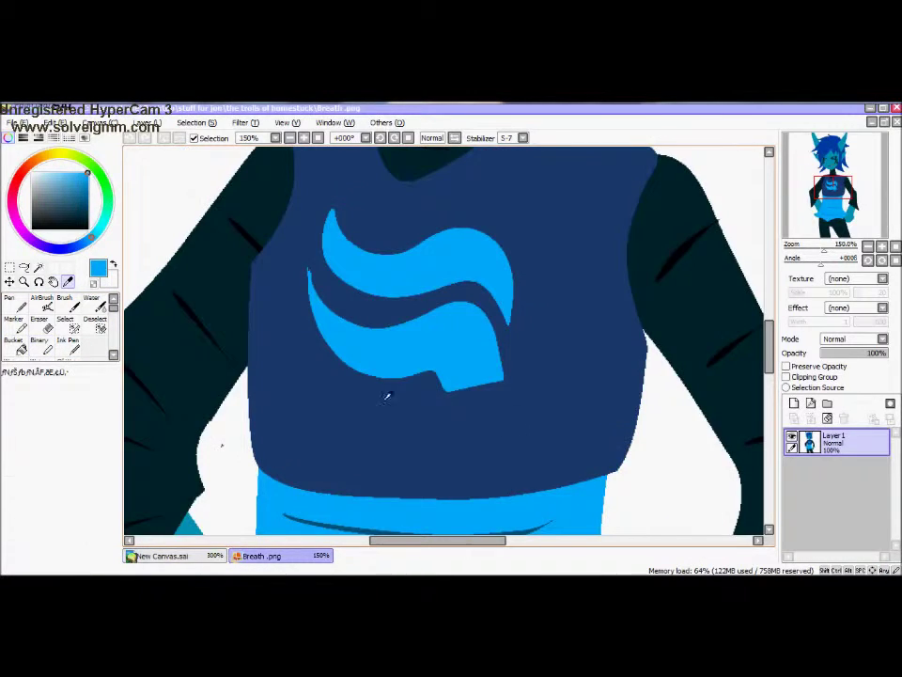
pyautogui.click(388, 396)
pyautogui.press('b')
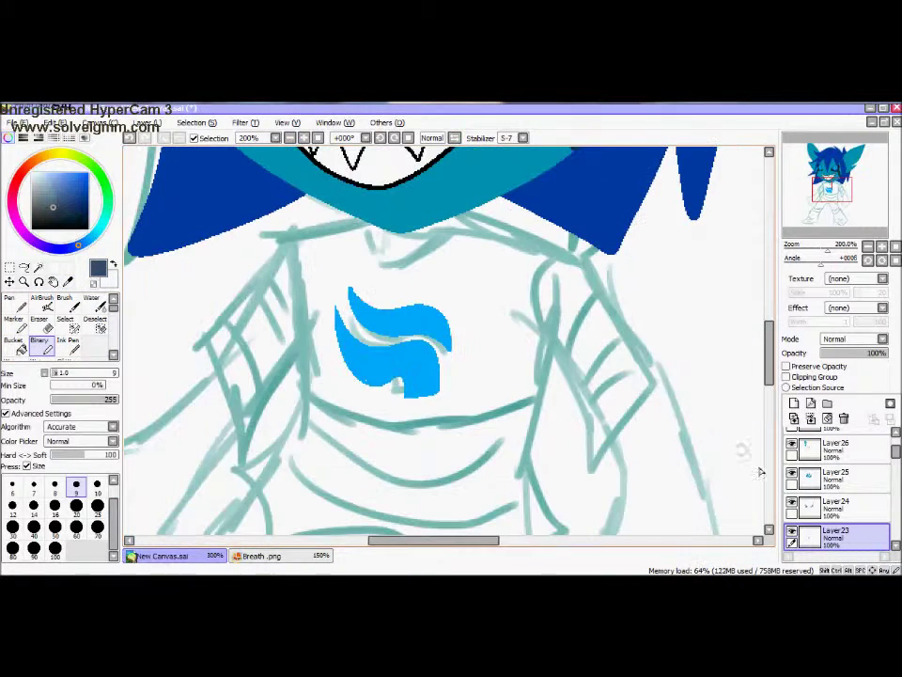
pyautogui.scroll(-2, 836, 488)
pyautogui.click(836, 488)
pyautogui.moveTo(559, 239)
pyautogui.mouseDown()
pyautogui.moveTo(552, 370)
pyautogui.moveTo(366, 430)
pyautogui.moveTo(301, 344)
pyautogui.moveTo(292, 232)
pyautogui.mouseUp()
pyautogui.press('g')
pyautogui.click(293, 280)
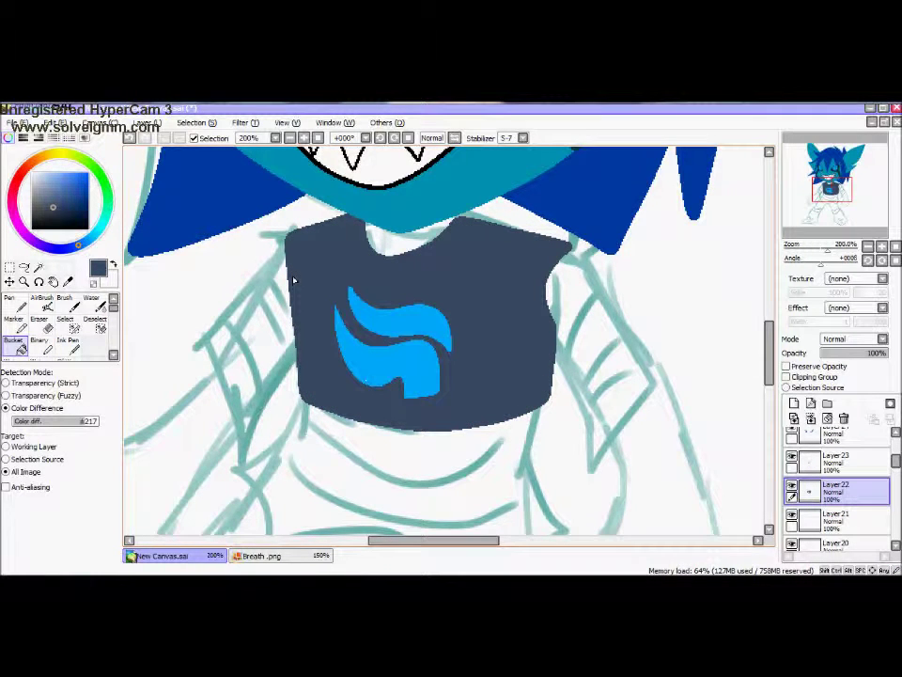
# Step: Sample the dark sleeve colour from Breath .png and outline both pointed sleeves on Layer21
pyautogui.scroll(-3, 264, 521)
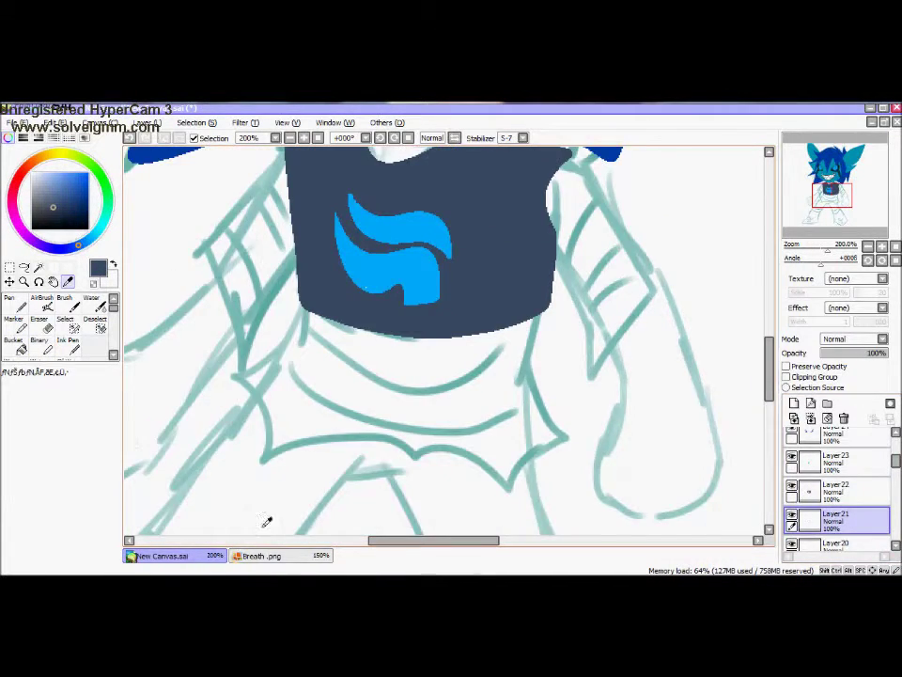
pyautogui.click(261, 556)
pyautogui.click(169, 554)
pyautogui.scroll(1, 235, 357)
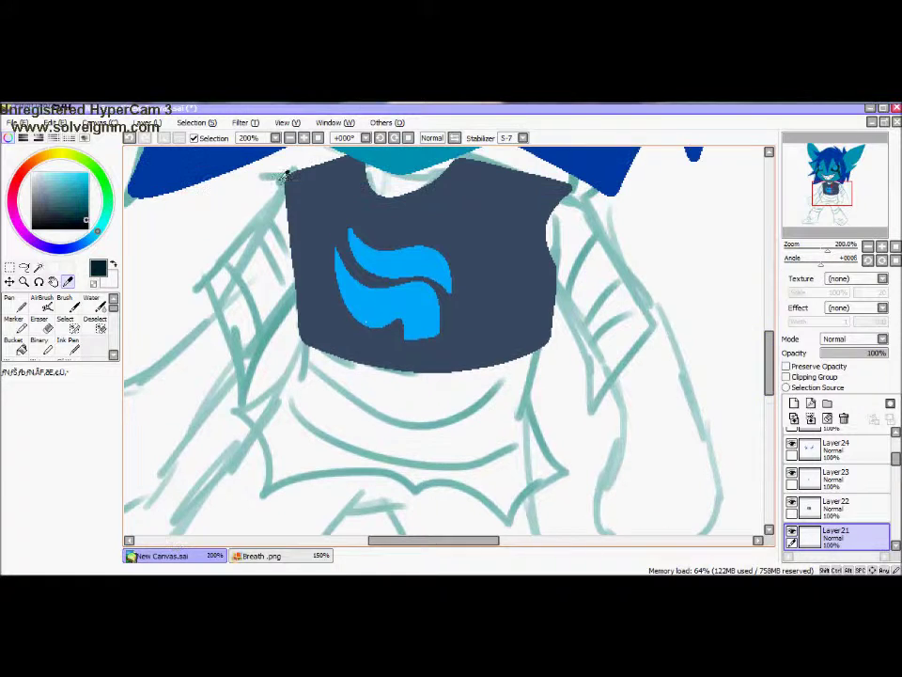
pyautogui.press('v')
pyautogui.moveTo(639, 300); pyautogui.dragTo(560, 250)
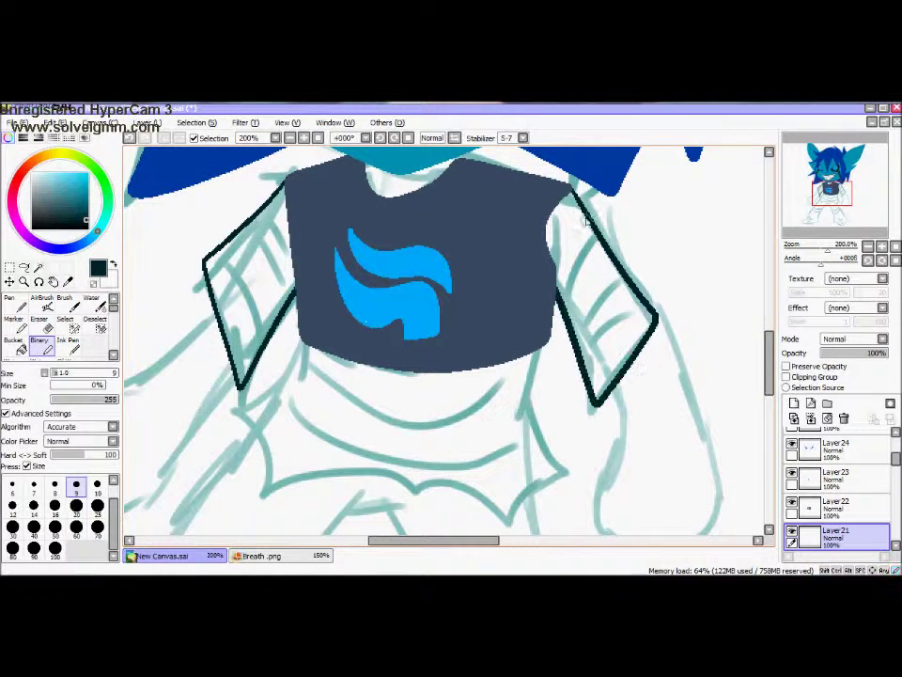
# Step: Fill both sleeves and the neck opening with the dark teal, and add black crease lines to the sleeves and neck
pyautogui.click(13, 346)
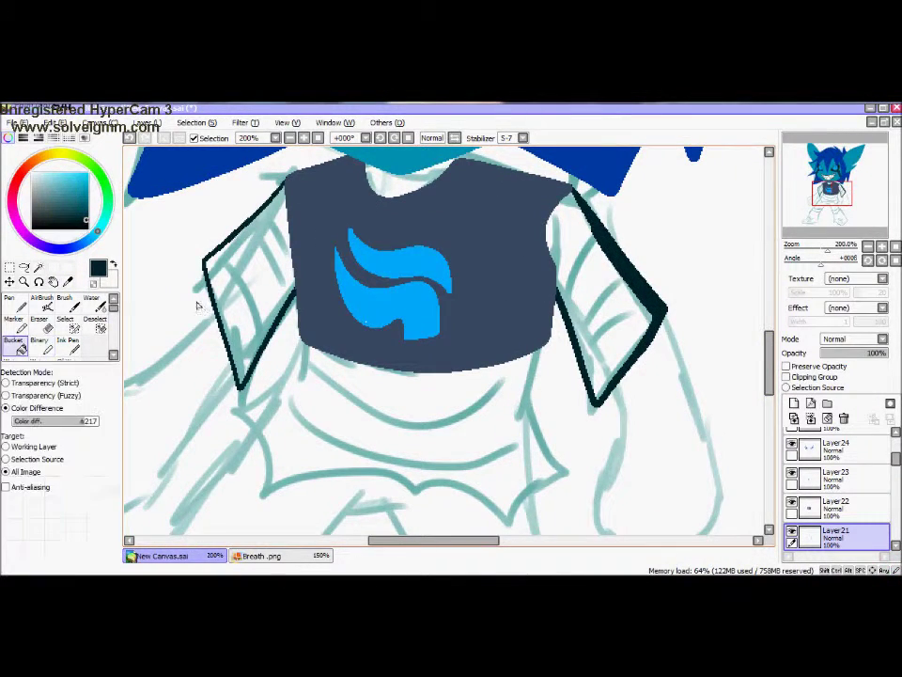
pyautogui.click(246, 310)
pyautogui.click(606, 310)
pyautogui.click(404, 178)
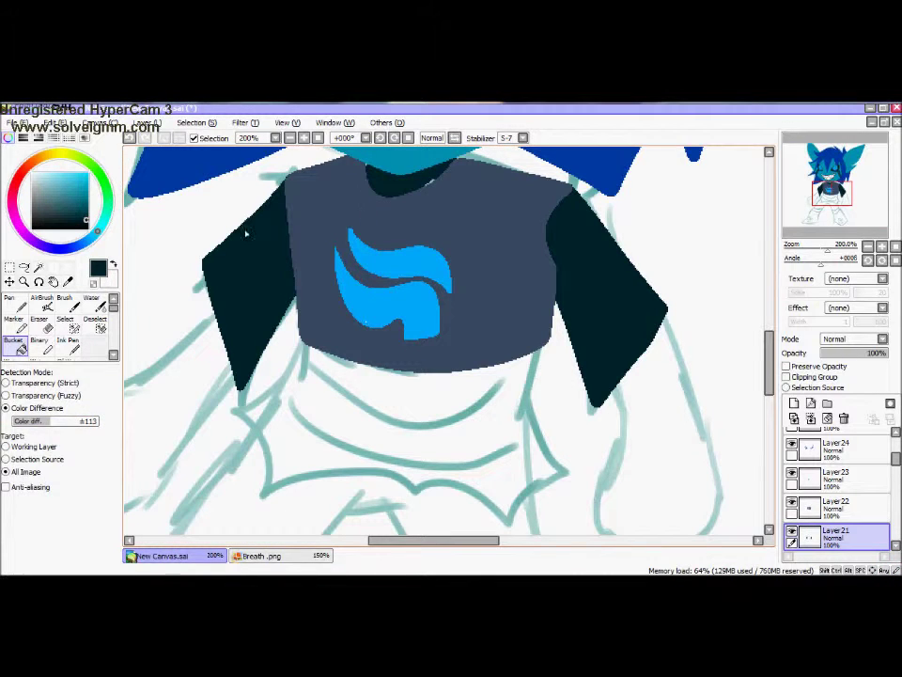
pyautogui.press('v')
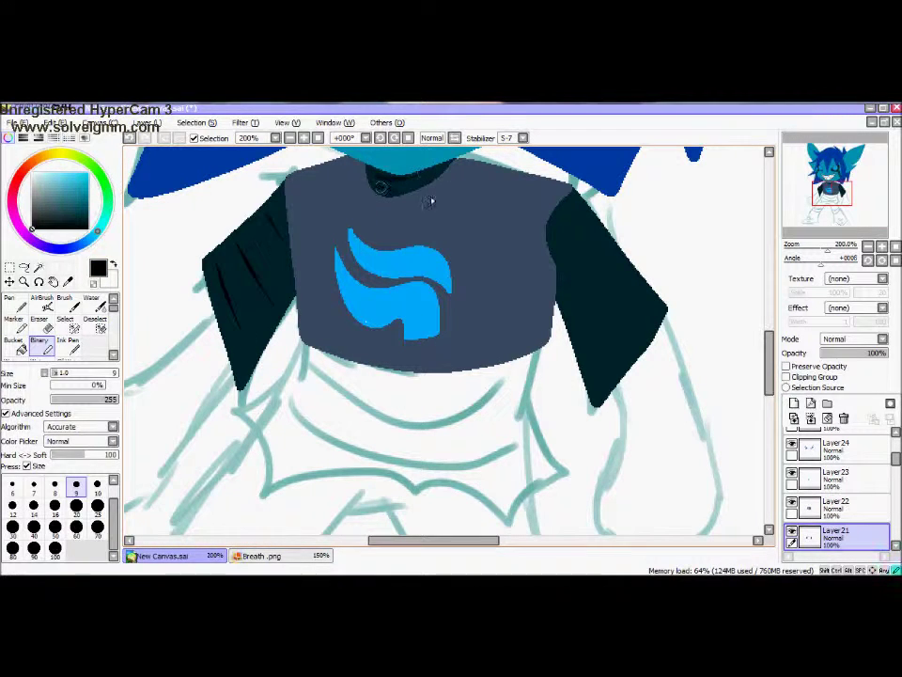
# Step: Outline the jagged undershirt hem below the shirt in dark teal, fill it, and draw curved black folds across it
pyautogui.scroll(-3, 609, 326)
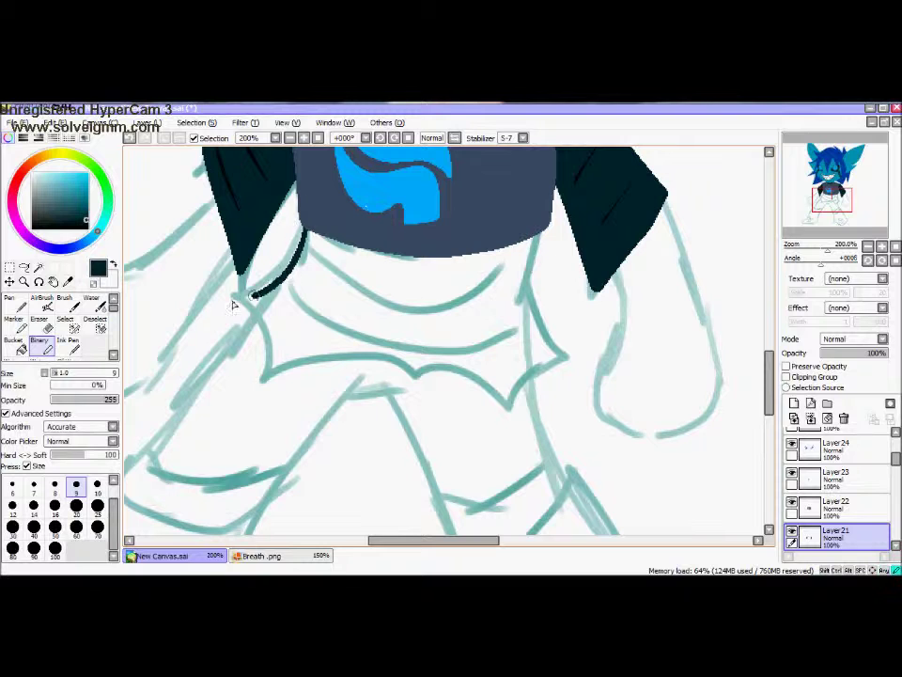
pyautogui.moveTo(236, 308); pyautogui.dragTo(506, 365)
pyautogui.press('g')
pyautogui.click(451, 291)
pyautogui.press('v')
pyautogui.moveTo(266, 301); pyautogui.dragTo(508, 350)
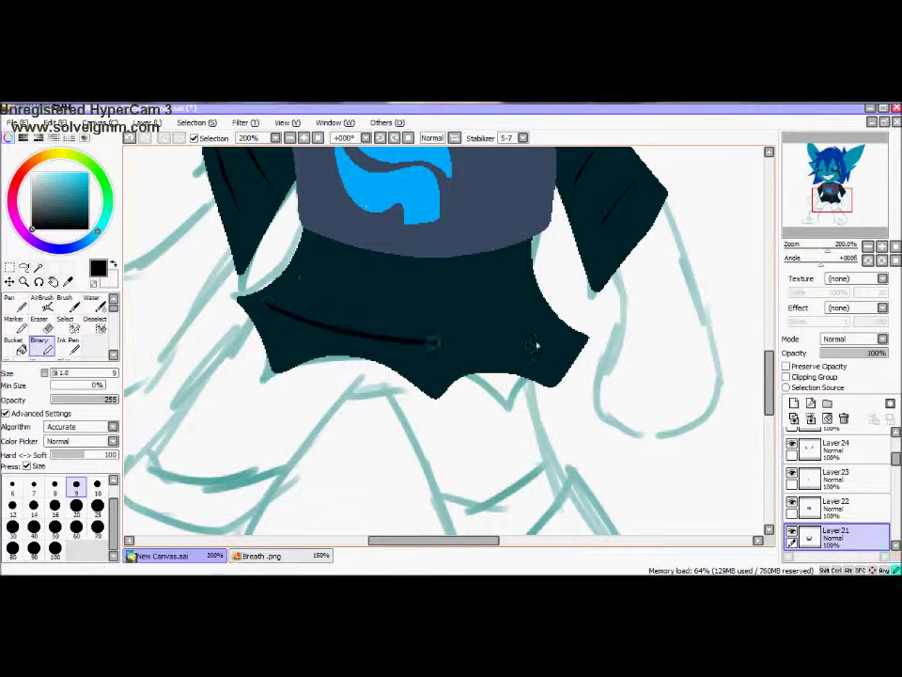
# Step: Sample the teal skin colour, then outline the left arm and its fingered hand on Layer20 and fill them
pyautogui.scroll(6, 533, 203)
pyautogui.keyDown('alt'); pyautogui.click(533, 203); pyautogui.keyUp('alt')
pyautogui.scroll(-5, 426, 560)
pyautogui.hscroll(-3, 426, 560)
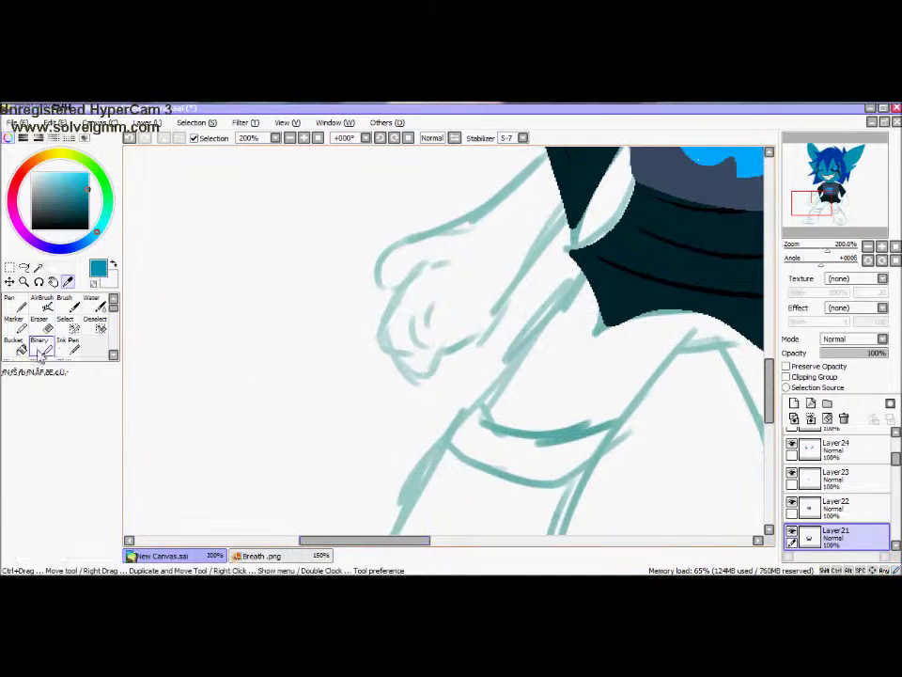
pyautogui.click(39, 343)
pyautogui.scroll(1, 524, 281)
pyautogui.moveTo(460, 343)
pyautogui.mouseDown()
pyautogui.moveTo(395, 390)
pyautogui.moveTo(442, 394)
pyautogui.mouseUp()
pyautogui.scroll(-2, 390, 327)
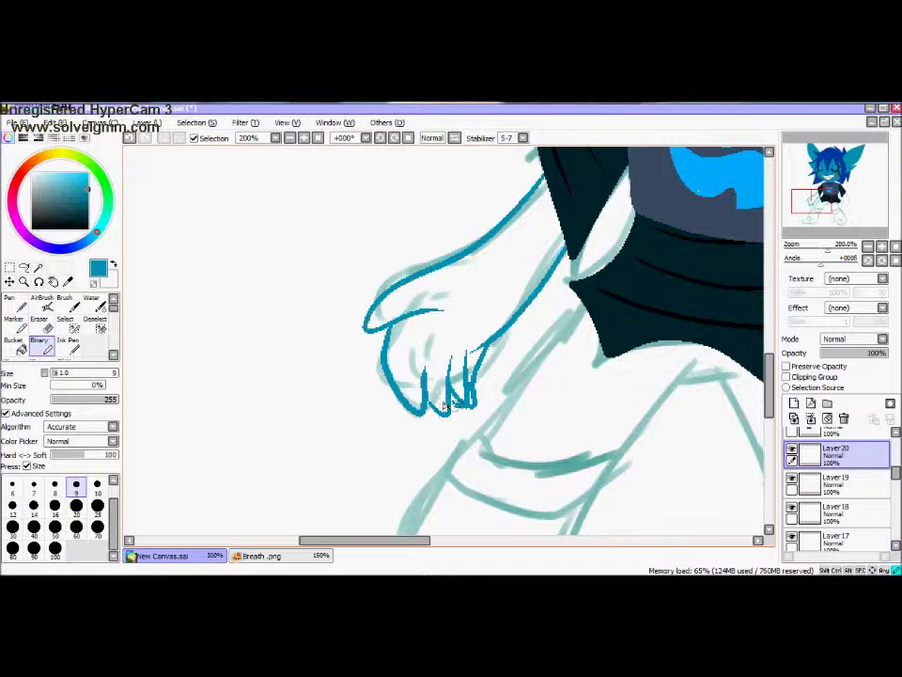
pyautogui.click(20, 350)
pyautogui.click(515, 231)
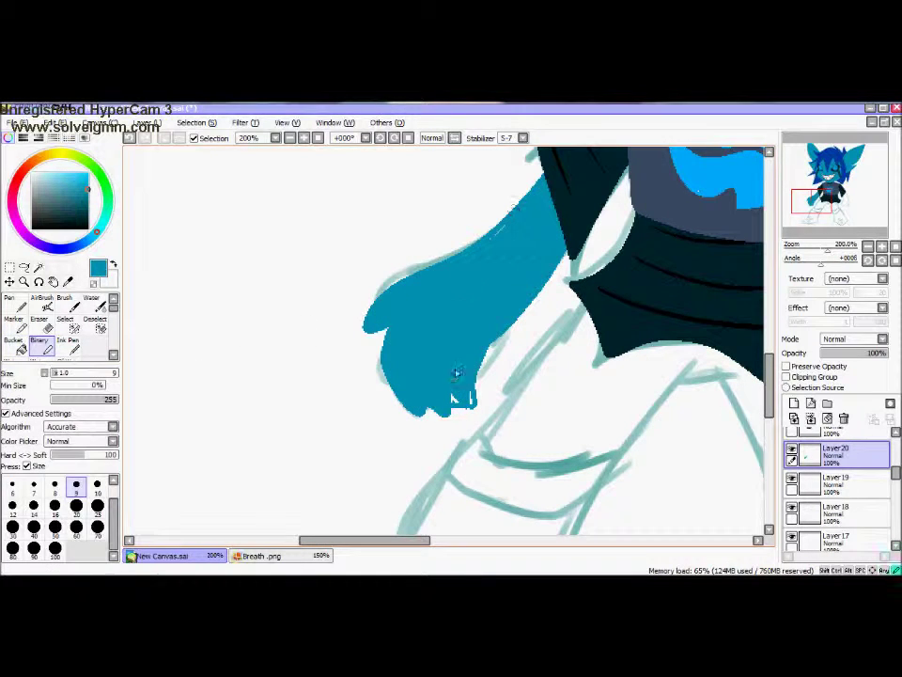
# Step: Outline the right arm and rounded hand in teal on Layer20 and fill the shape
pyautogui.hscroll(8, 466, 327)
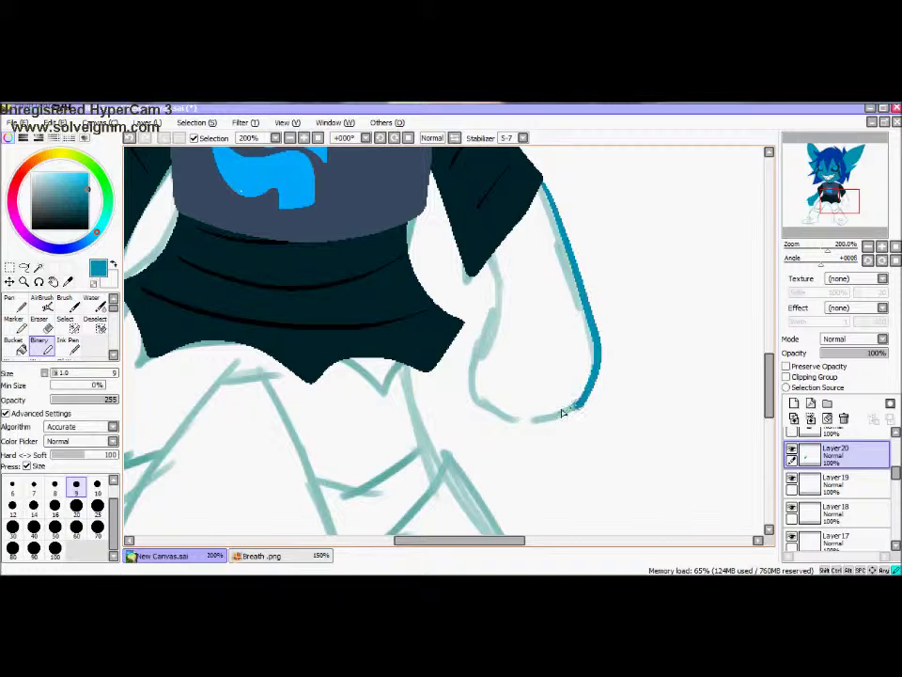
pyautogui.press('g')
pyautogui.click(511, 318)
# Step: Sample the dark trouser colour from Breath .png, then outline both upper legs below the hem on Layer20 and fill them
pyautogui.click(261, 556)
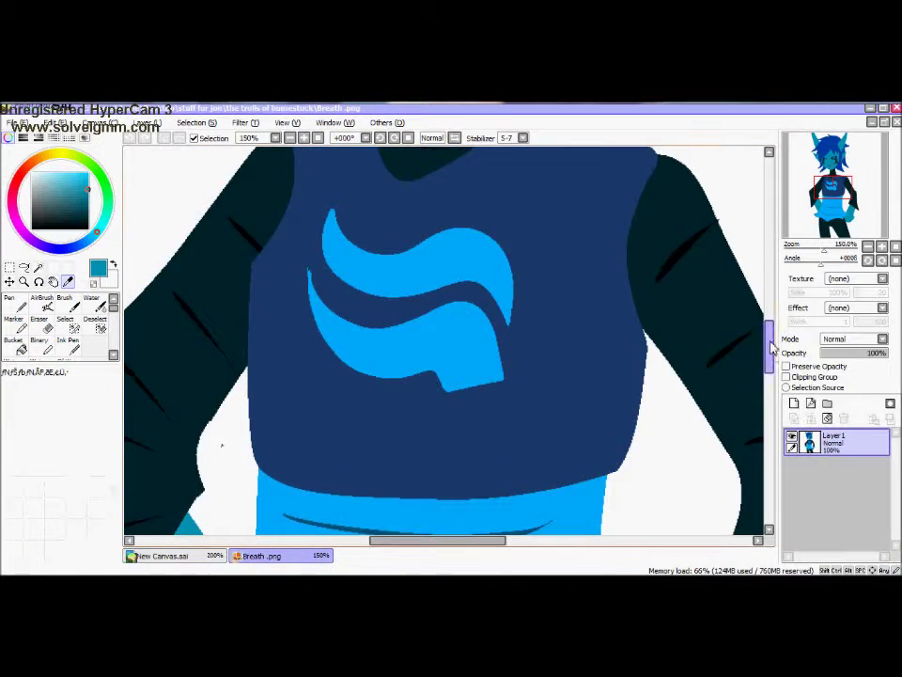
pyautogui.scroll(-5, 551, 294)
pyautogui.scroll(5, 241, 397)
pyautogui.click(160, 555)
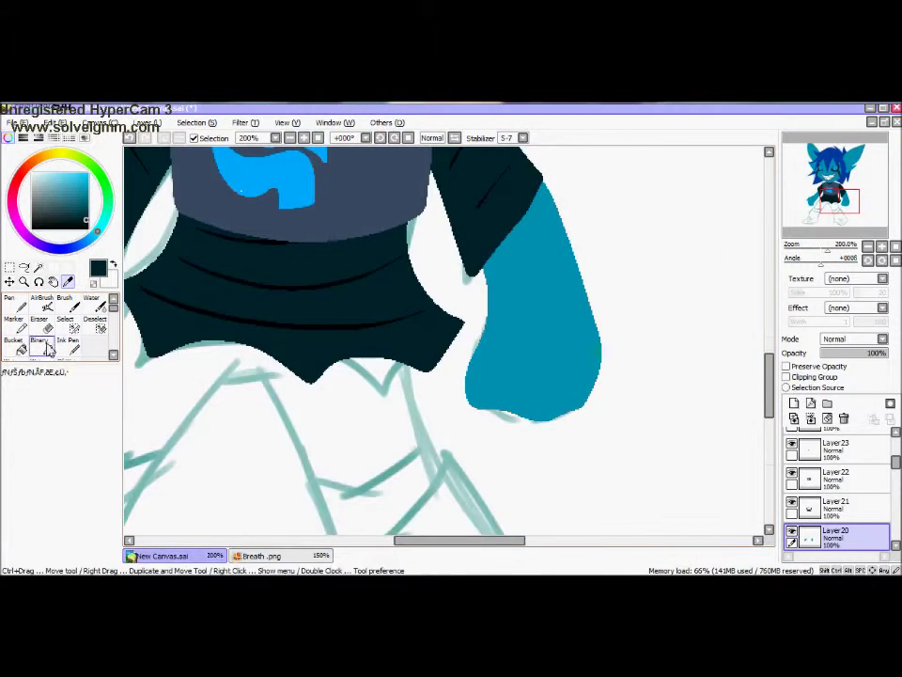
pyautogui.click(40, 343)
pyautogui.scroll(-2, 360, 295)
pyautogui.moveTo(202, 374)
pyautogui.mouseDown()
pyautogui.moveTo(331, 395)
pyautogui.moveTo(435, 302)
pyautogui.mouseUp()
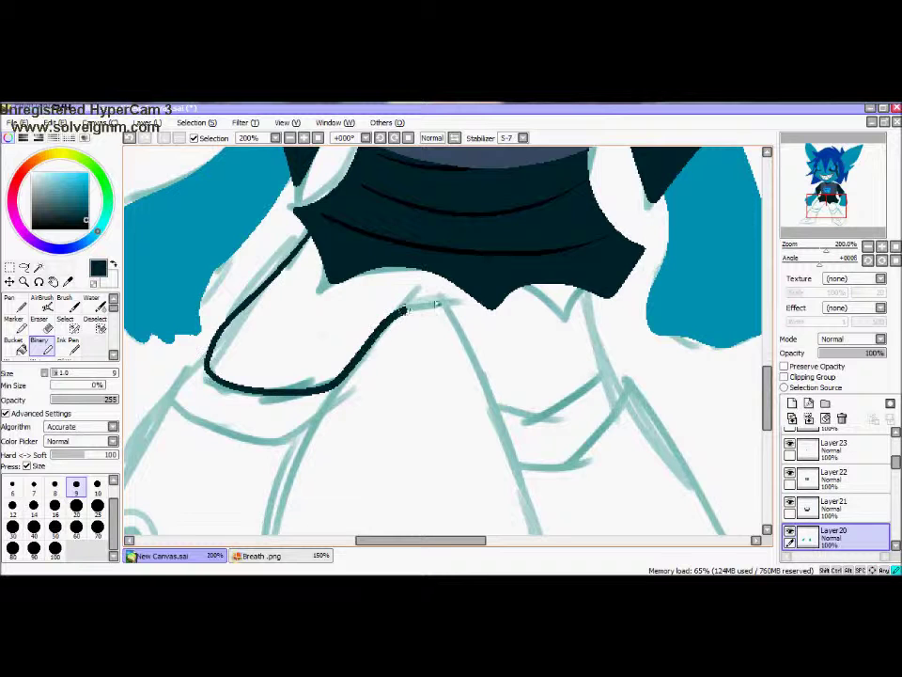
pyautogui.press('g')
pyautogui.click(304, 319)
pyautogui.click(67, 282)
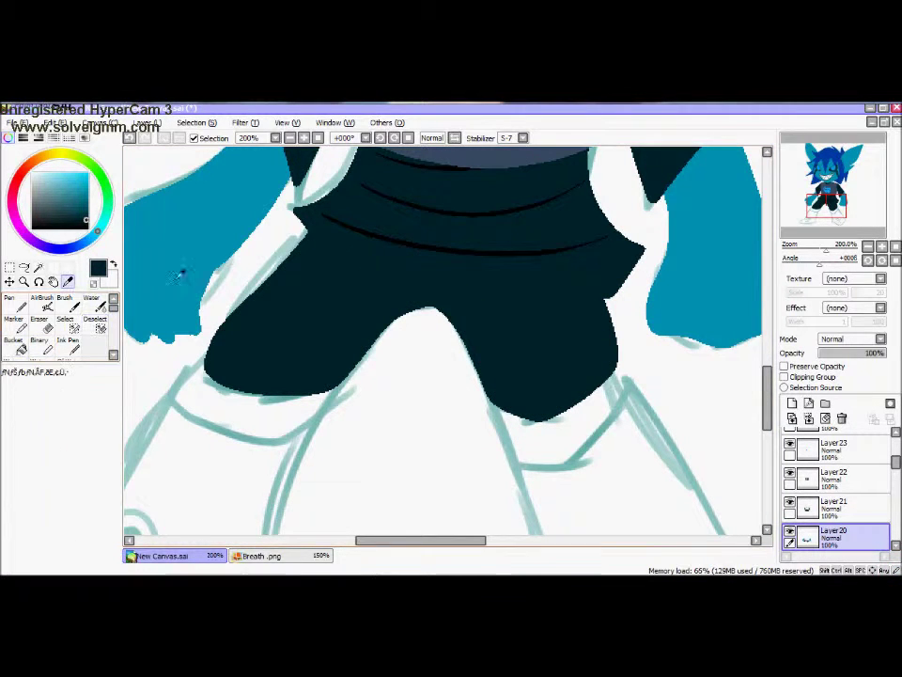
# Step: Draw the bright blue wavy emblems on both boots on Layer19 with the Binary tool and fill them
pyautogui.scroll(-5, 705, 399)
pyautogui.scroll(5, 376, 329)
pyautogui.scroll(-5, 766, 400)
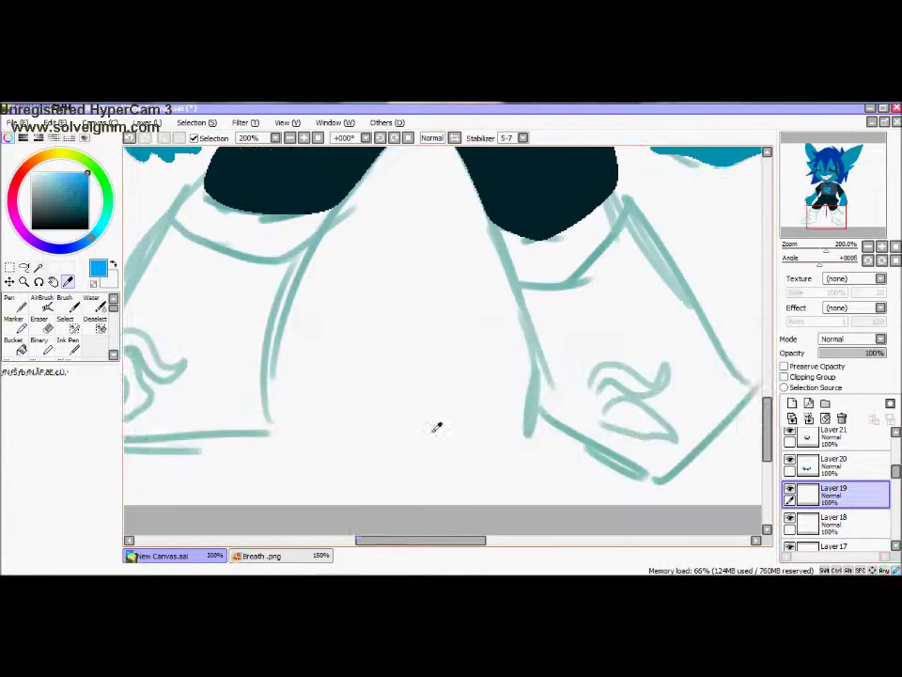
pyautogui.scroll(-3, 322, 324)
pyautogui.hotkey('ctrl', 'z')
pyautogui.moveTo(404, 315); pyautogui.dragTo(439, 340)
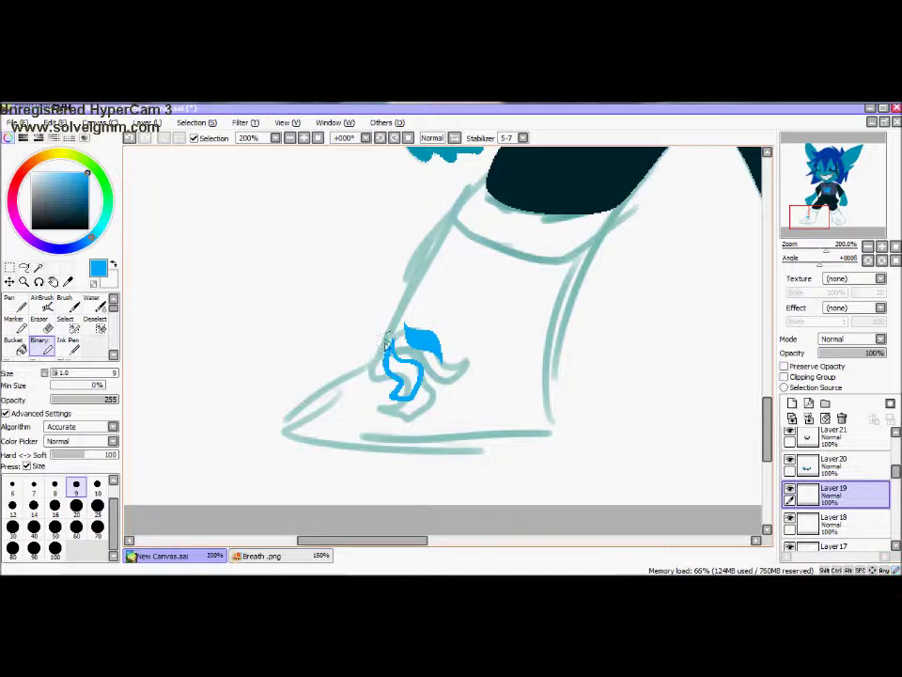
pyautogui.hscroll(5, 459, 374)
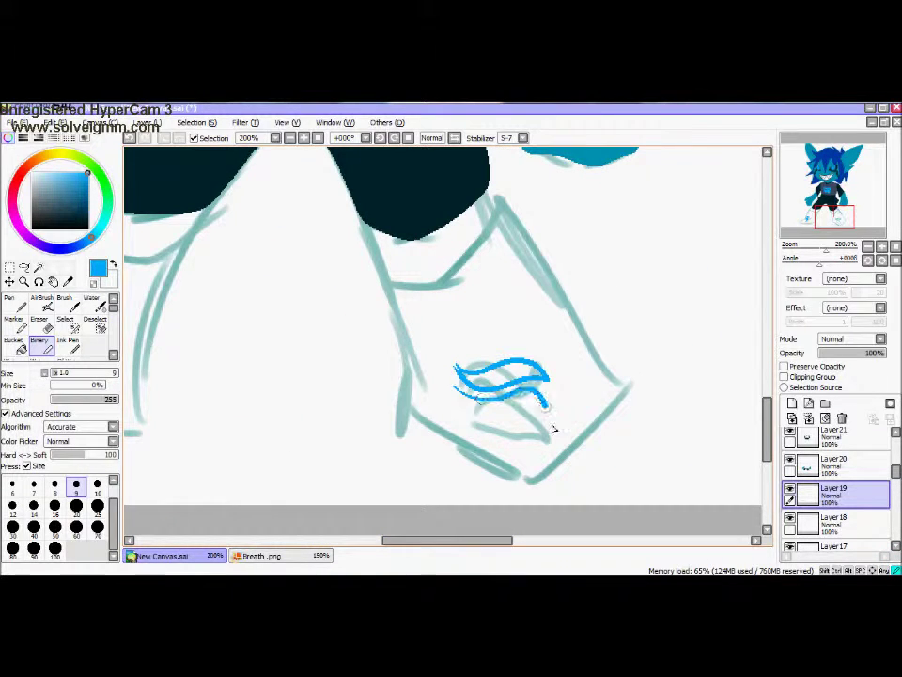
pyautogui.click(22, 348)
pyautogui.click(503, 395)
# Step: Outline the cuffs at the tops of both boots on Layer18 in dark greyish blue and fill them
pyautogui.moveTo(460, 540); pyautogui.dragTo(424, 540)
pyautogui.click(832, 521)
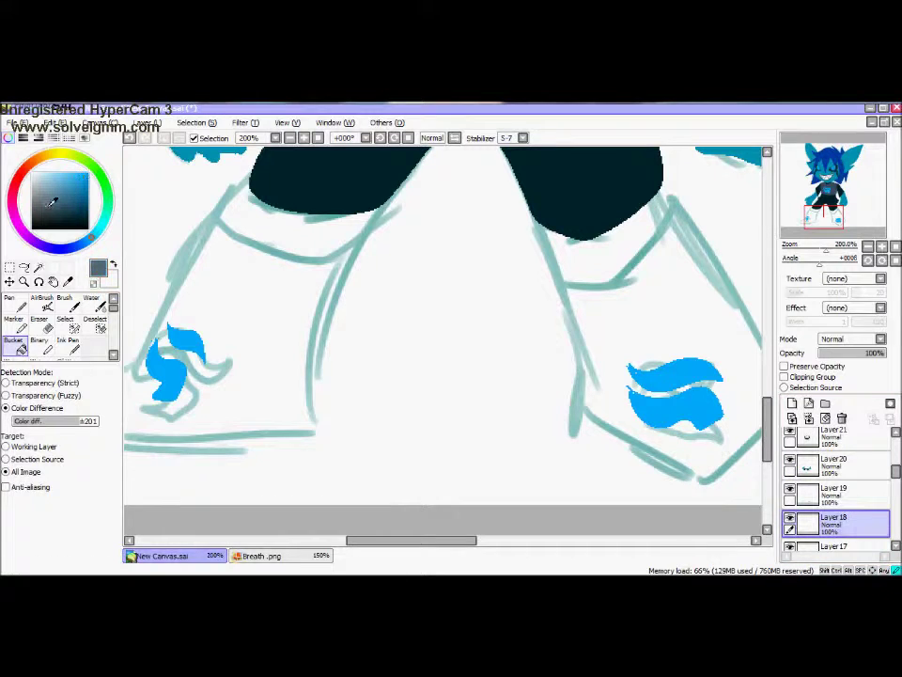
pyautogui.click(39, 343)
pyautogui.click(22, 348)
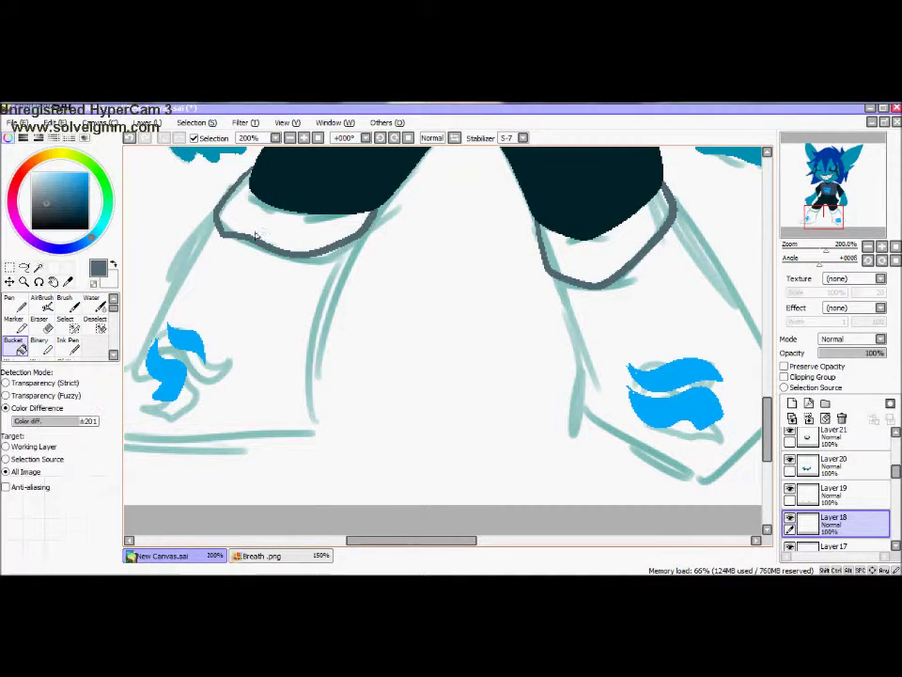
pyautogui.click(832, 545)
pyautogui.click(292, 230)
pyautogui.click(602, 259)
# Step: Outline both boots below the cuffs on Layer17 in slate blue and fill them around the emblems
pyautogui.click(38, 343)
pyautogui.hscroll(-3, 355, 238)
pyautogui.moveTo(249, 370)
pyautogui.mouseDown()
pyautogui.moveTo(453, 366)
pyautogui.moveTo(428, 263)
pyautogui.mouseUp()
pyautogui.moveTo(363, 544); pyautogui.dragTo(409, 544)
pyautogui.moveTo(475, 273)
pyautogui.mouseDown()
pyautogui.moveTo(536, 442)
pyautogui.moveTo(588, 214)
pyautogui.mouseUp()
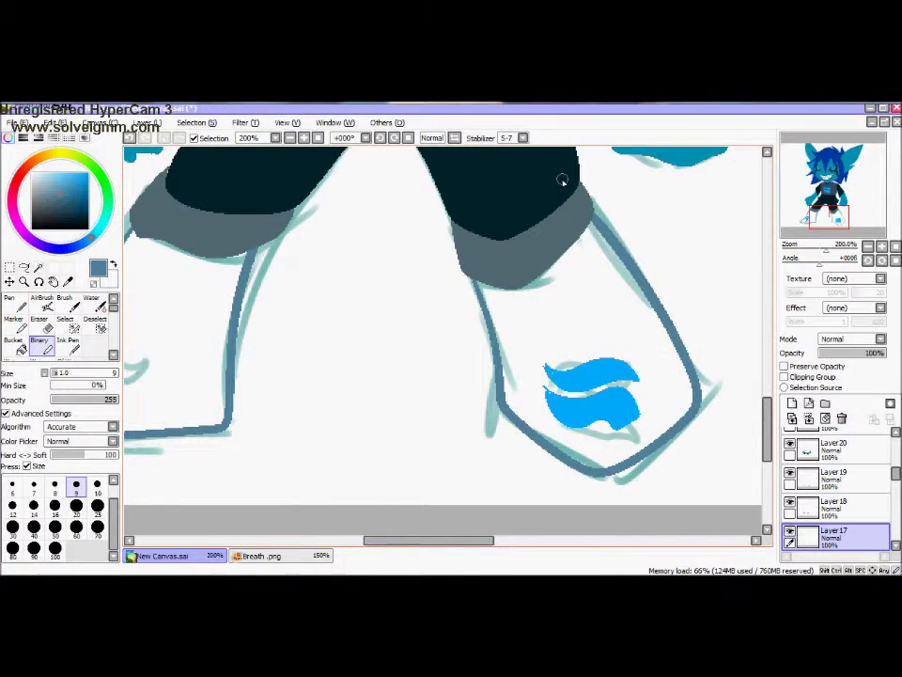
# Step: Select both boot shapes by colour difference, then draw the soles along their lower edges in deep blue and fill them
pyautogui.press('w')
pyautogui.hscroll(-3, 523, 255)
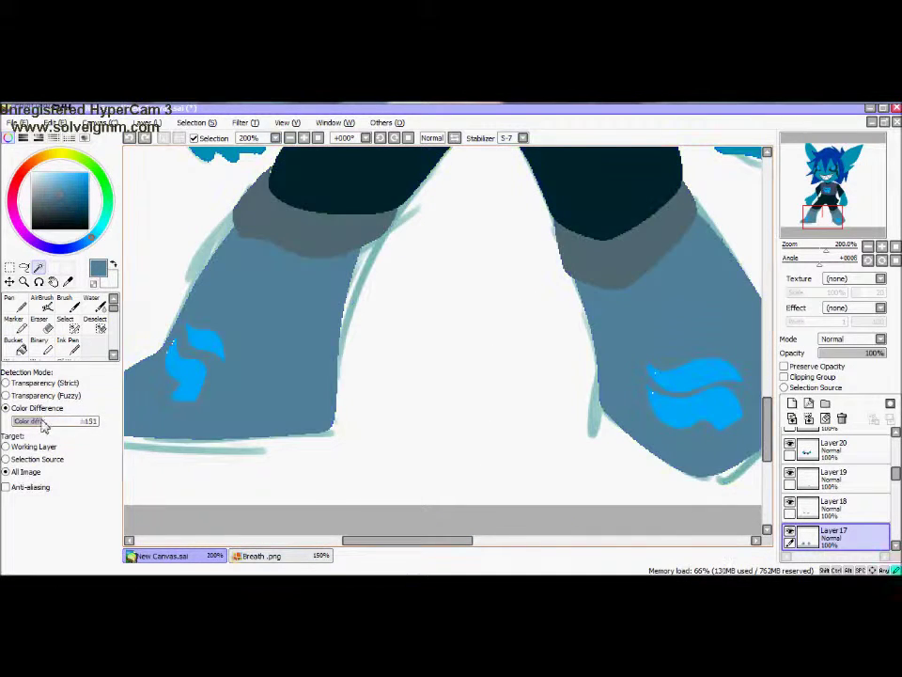
pyautogui.click(235, 357)
pyautogui.click(658, 310)
pyautogui.click(84, 186)
pyautogui.click(39, 343)
pyautogui.hscroll(-3, 184, 423)
pyautogui.moveTo(183, 423)
pyautogui.mouseDown()
pyautogui.moveTo(439, 404)
pyautogui.moveTo(432, 414)
pyautogui.moveTo(655, 402)
pyautogui.mouseUp()
pyautogui.hscroll(3, 308, 515)
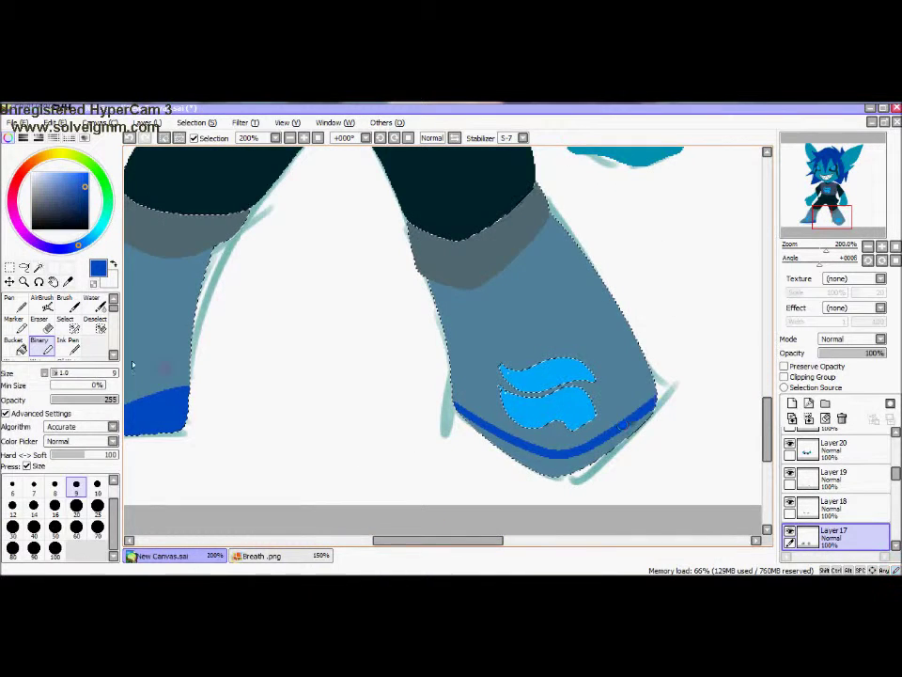
pyautogui.click(19, 346)
# Step: Fill the background on Layer2 with blue and blend it into a gradient with dark edges using the Water tool at size 350
pyautogui.hotkey('ctrl', '-')
pyautogui.hotkey('ctrl', '-')
pyautogui.scroll(-5, 872, 423)
pyautogui.click(832, 508)
pyautogui.click(87, 197)
pyautogui.click(273, 353)
pyautogui.click(91, 303)
pyautogui.scroll(-2, 98, 555)
pyautogui.moveTo(156, 467)
pyautogui.mouseDown()
pyautogui.moveTo(383, 382)
pyautogui.moveTo(503, 383)
pyautogui.moveTo(580, 279)
pyautogui.moveTo(310, 254)
pyautogui.moveTo(404, 244)
pyautogui.moveTo(227, 319)
pyautogui.mouseUp()
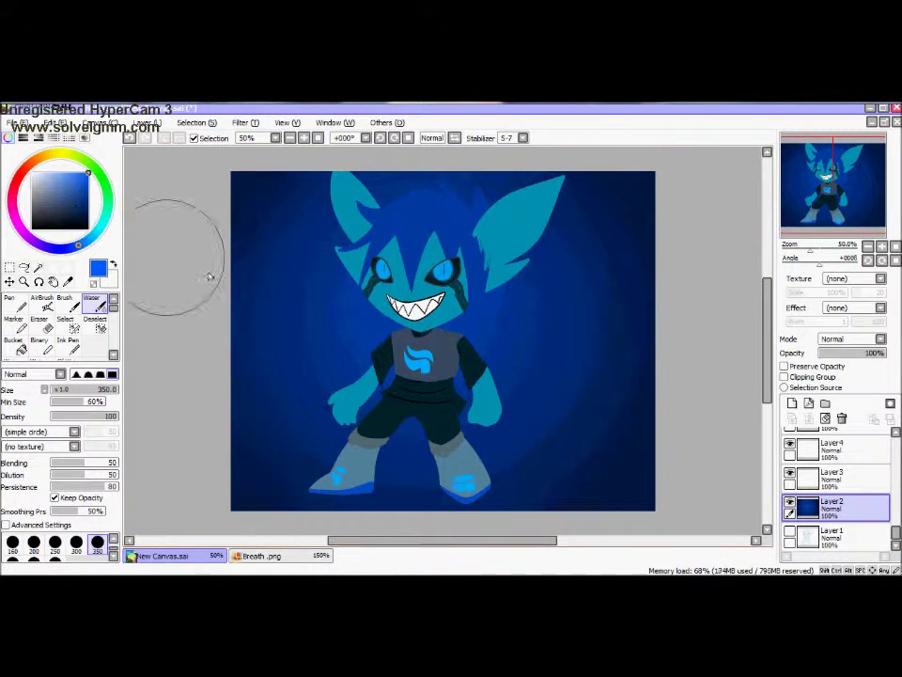
# Step: Airbrush a wide bright blue glow around the whole character on Layer4 at size 120, raising the density to 100
pyautogui.press('Up')
pyautogui.press('Up')
pyautogui.click(41, 299)
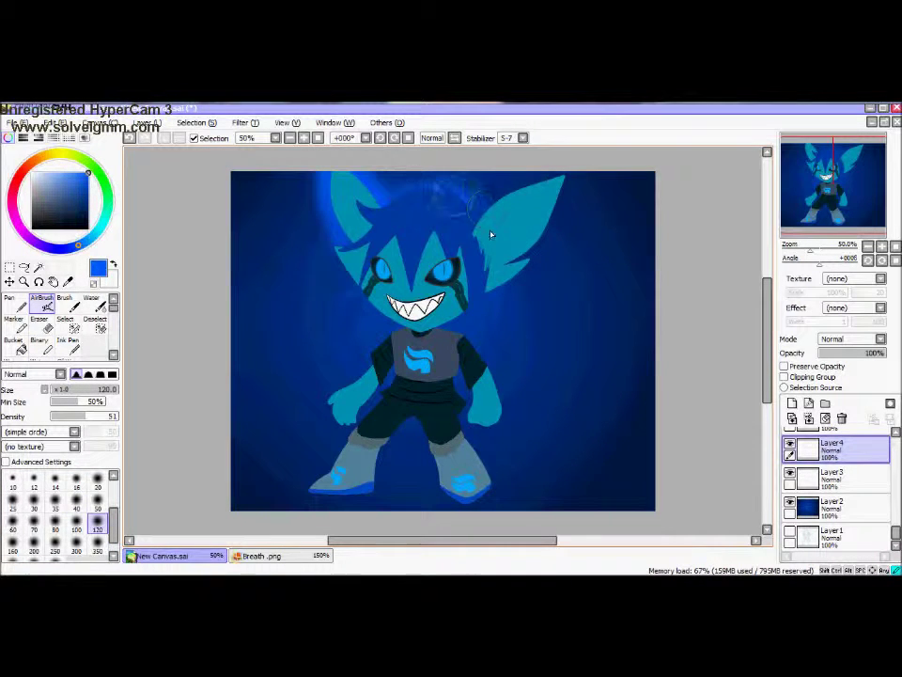
pyautogui.moveTo(599, 170); pyautogui.dragTo(496, 282)
pyautogui.moveTo(322, 208)
pyautogui.mouseDown()
pyautogui.moveTo(343, 338)
pyautogui.moveTo(326, 416)
pyautogui.moveTo(371, 409)
pyautogui.mouseUp()
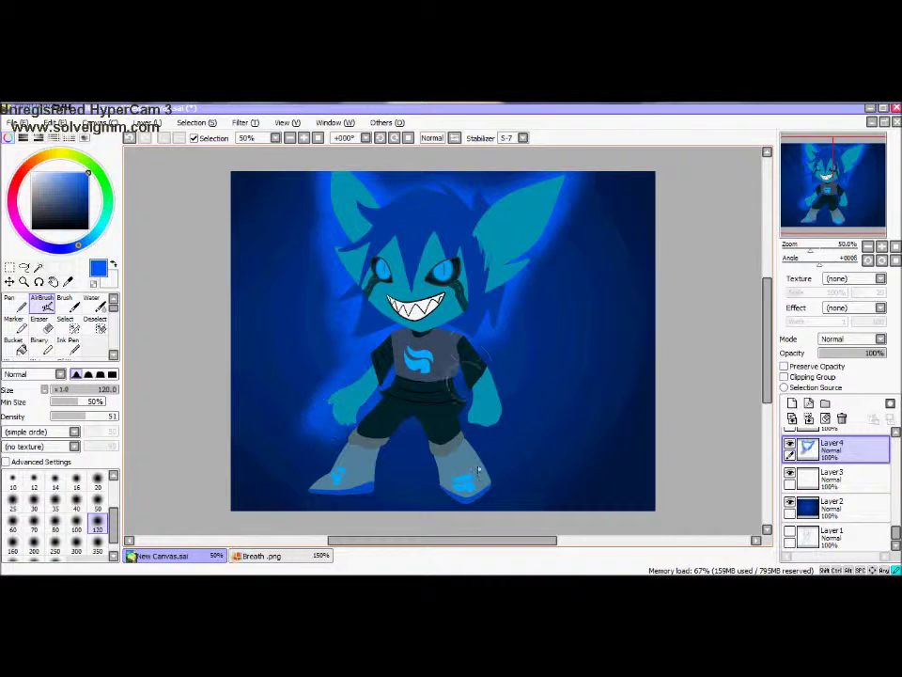
pyautogui.moveTo(504, 467)
pyautogui.mouseDown()
pyautogui.moveTo(441, 494)
pyautogui.moveTo(408, 488)
pyautogui.moveTo(460, 513)
pyautogui.mouseUp()
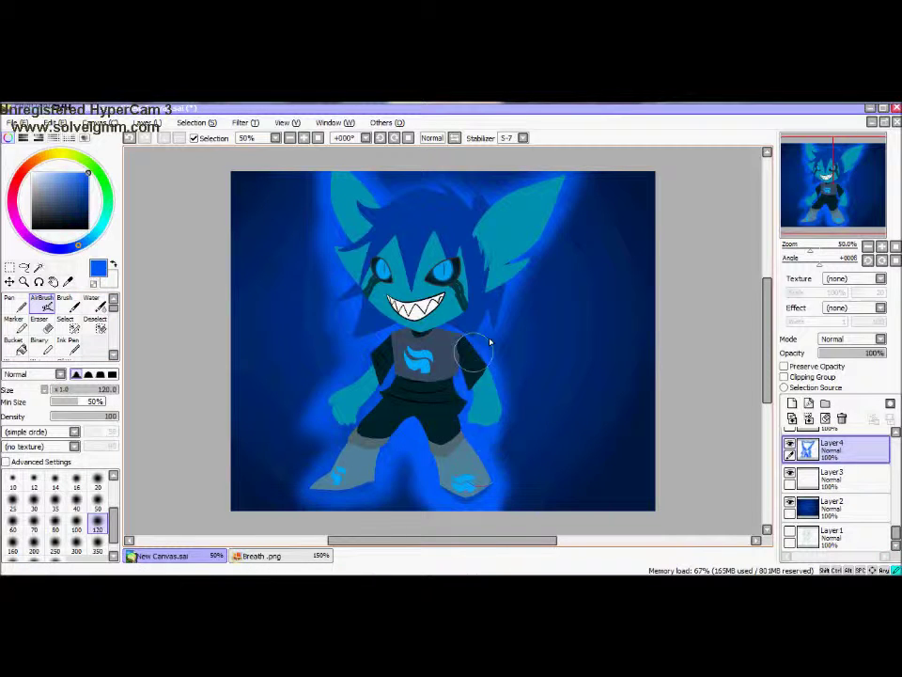
pyautogui.moveTo(319, 179)
pyautogui.mouseDown()
pyautogui.moveTo(303, 249)
pyautogui.moveTo(332, 482)
pyautogui.mouseUp()
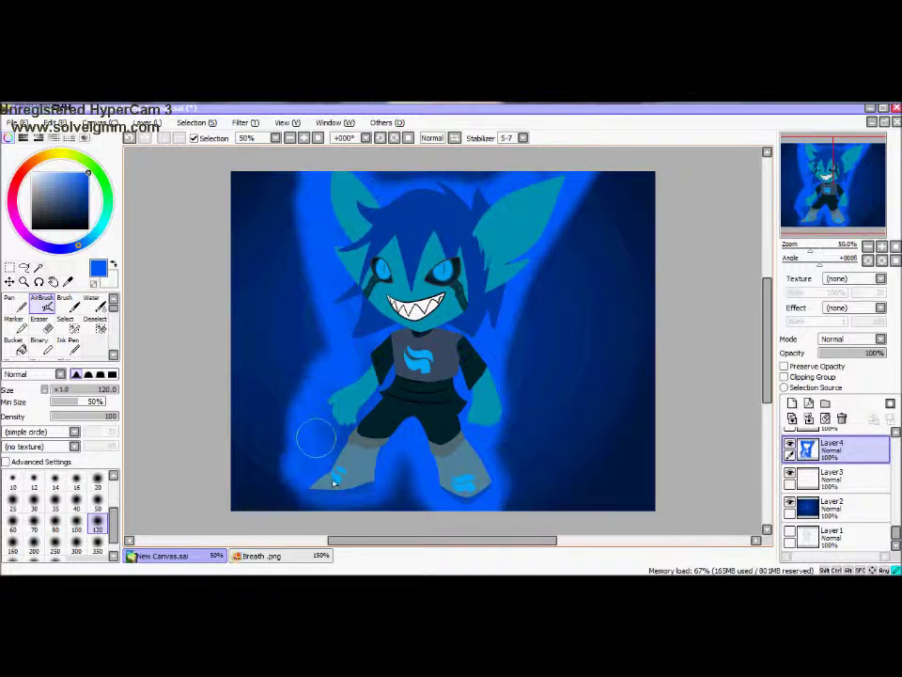
# Step: Blend the Layer4 glow into the background using the Water tool at size 350 and the Blur tool at size 500
pyautogui.click(91, 300)
pyautogui.moveTo(244, 290)
pyautogui.mouseDown()
pyautogui.moveTo(282, 216)
pyautogui.moveTo(272, 484)
pyautogui.moveTo(360, 273)
pyautogui.mouseUp()
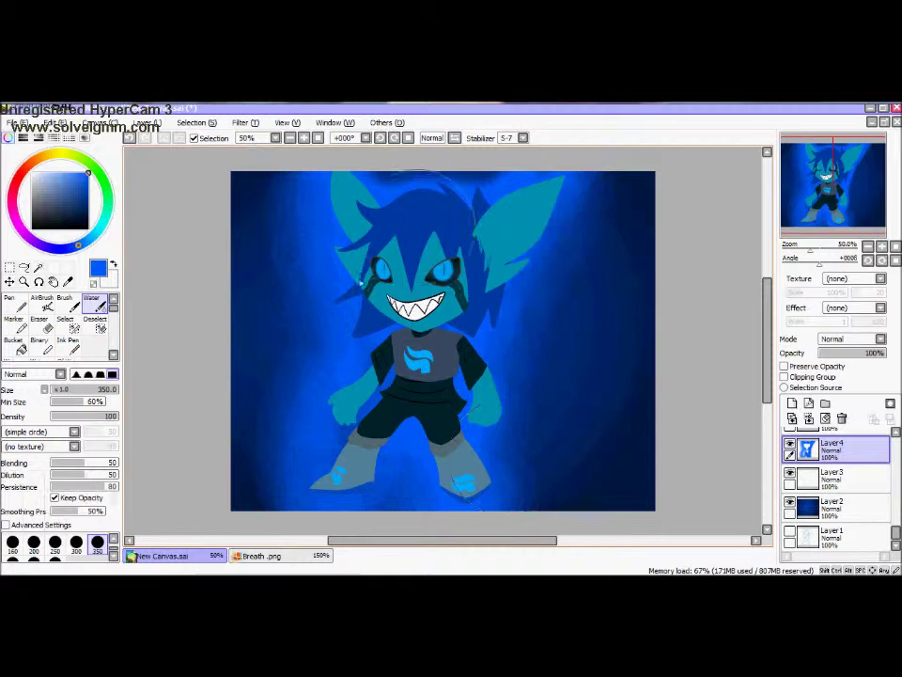
pyautogui.scroll(-2, 56, 324)
pyautogui.click(94, 345)
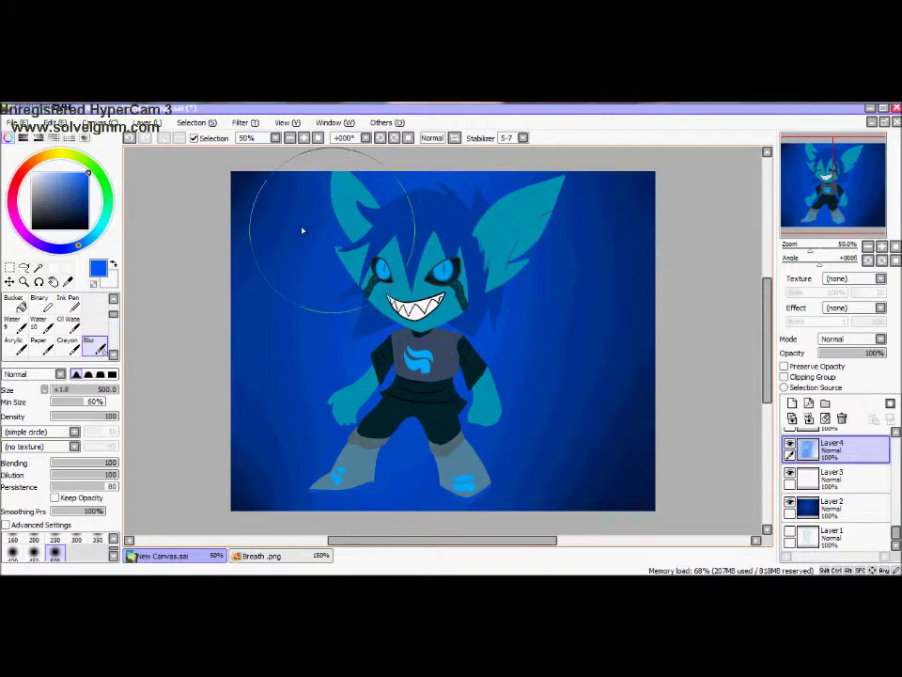
# Step: Save the picture as a PNG named "chibi breath" in the folder "the trolls of homestuck"
pyautogui.hotkey('ctrl', 'shift', 's')
pyautogui.click(271, 353)
pyautogui.click(158, 416)
pyautogui.write('chibi breath')
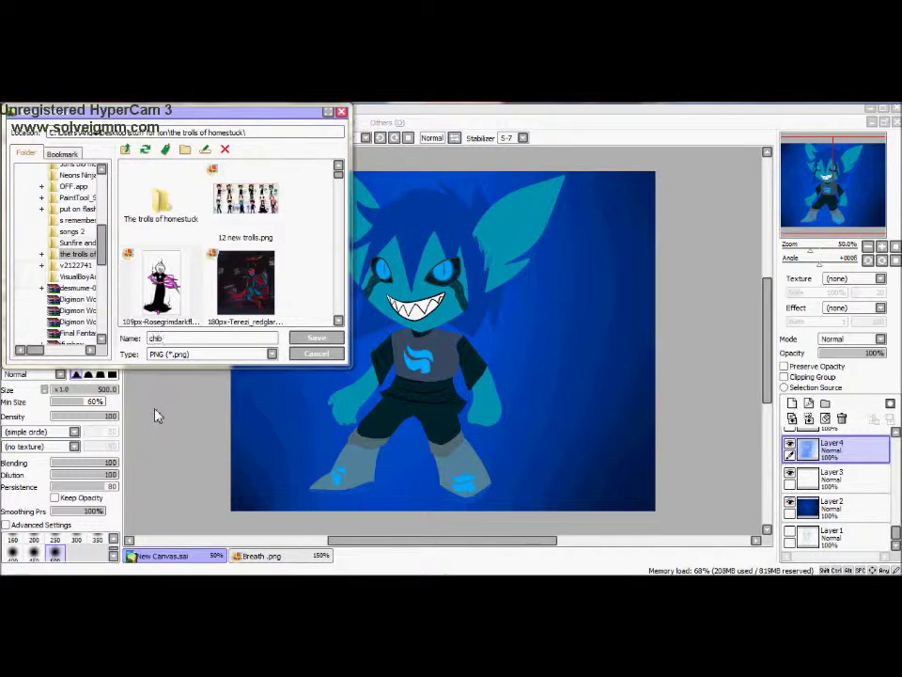
pyautogui.press('Return')
# Step: Handwrite red letters starting with H beside the character's left ear, using the Binary tool with the stabilizer set to 4
pyautogui.click(29, 163)
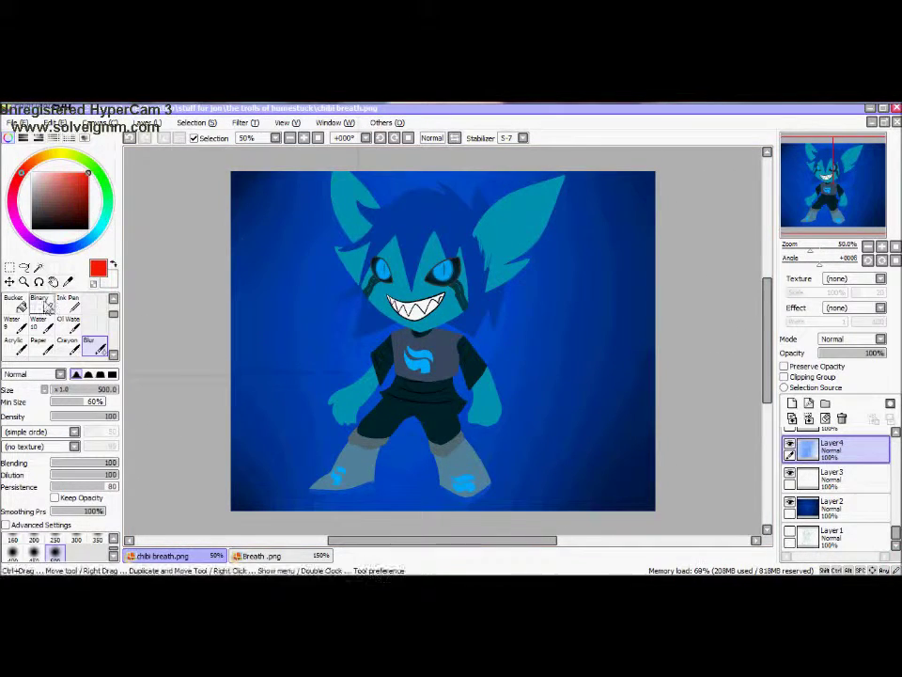
pyautogui.click(40, 302)
pyautogui.click(522, 139)
pyautogui.click(512, 192)
pyautogui.moveTo(259, 228); pyautogui.dragTo(284, 282)
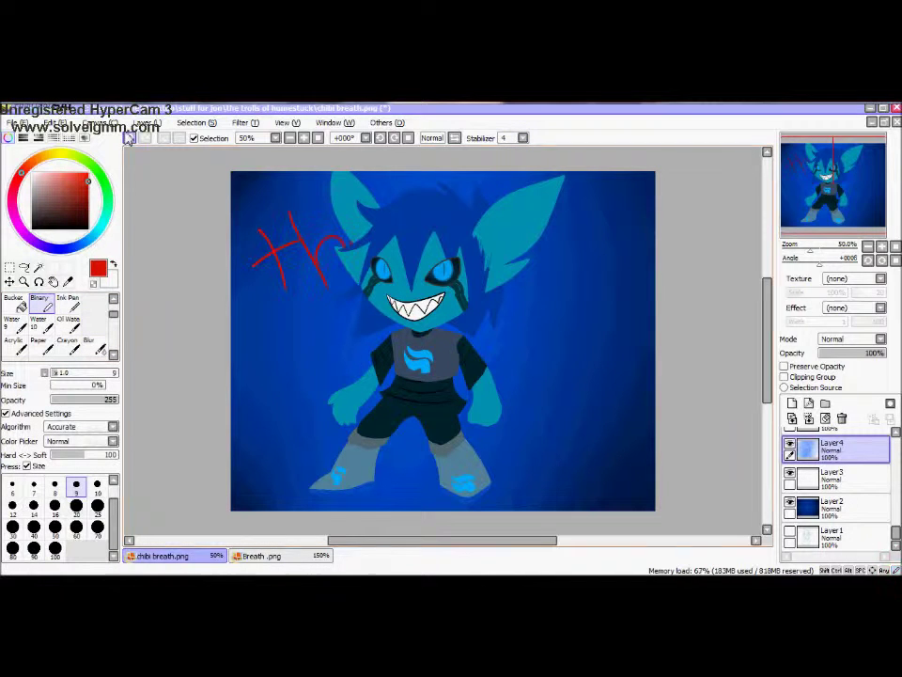